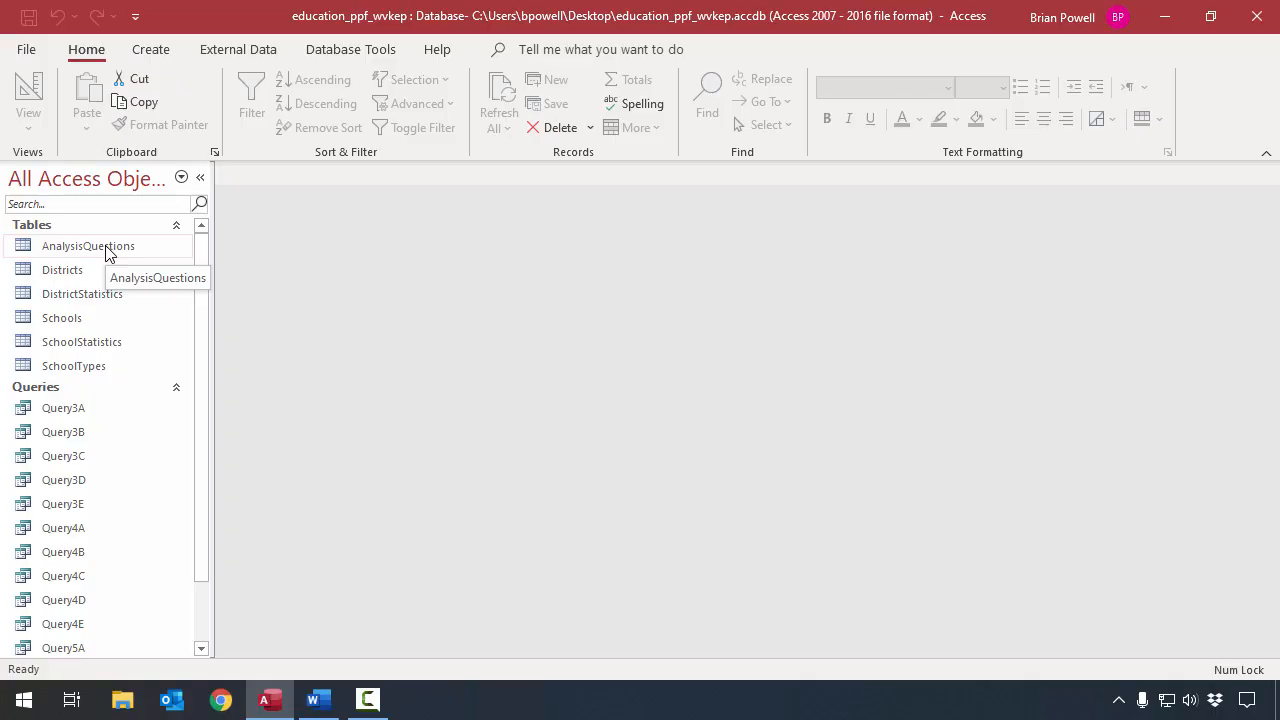
Create an automatic form based on the Districts table.
{"action": "left_click", "coordinate": [162, 49]}
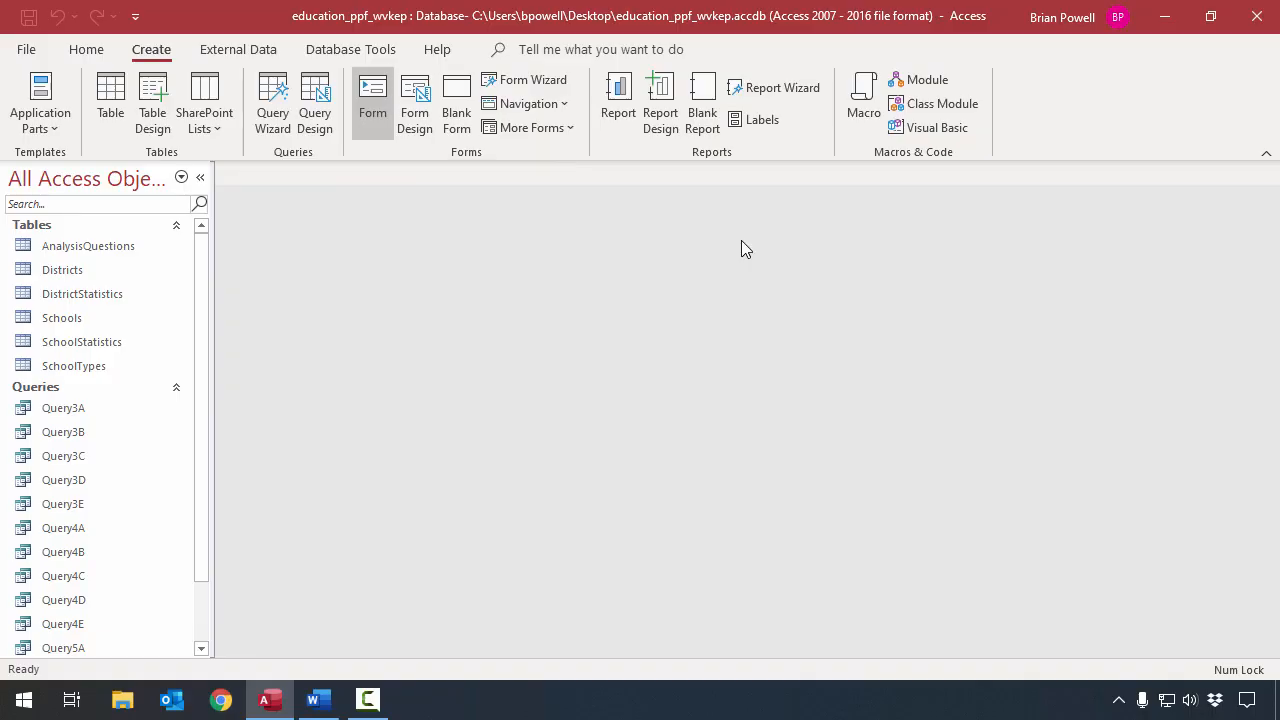
{"action": "left_click", "coordinate": [157, 271]}
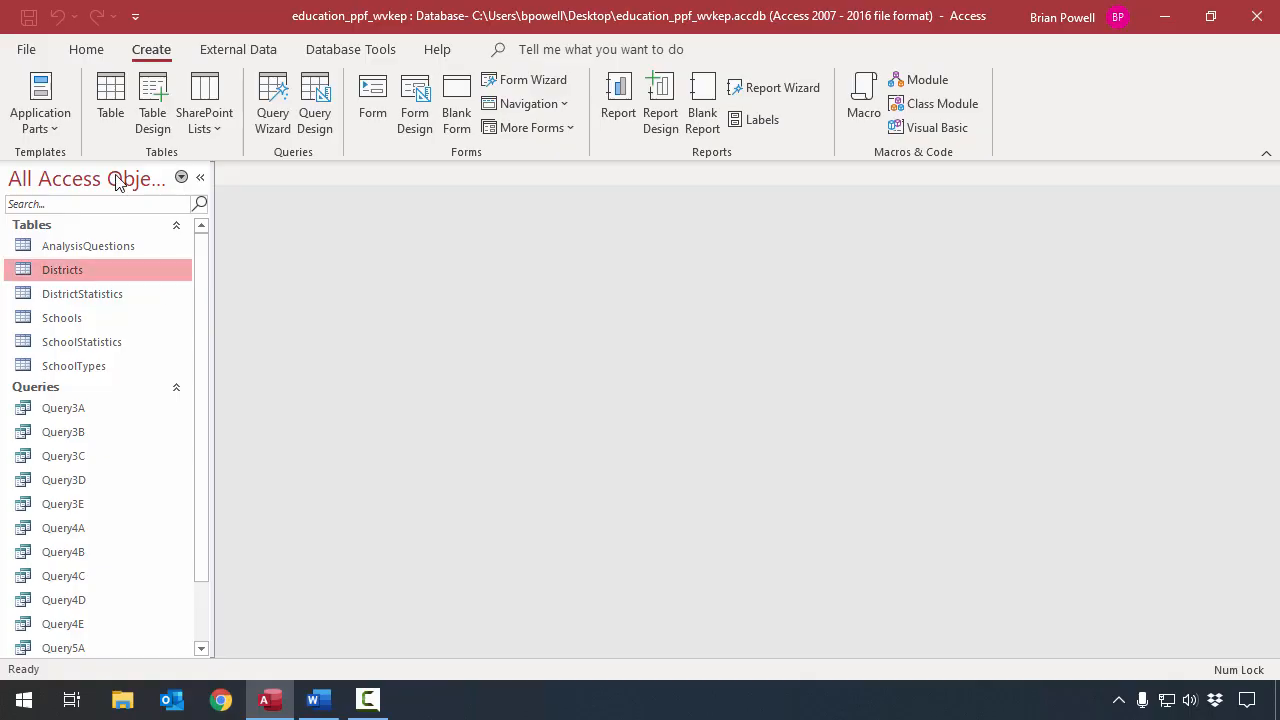
{"action": "scroll", "coordinate": [124, 264], "scroll_direction": "down", "scroll_amount": 2}
{"action": "scroll", "coordinate": [109, 366], "scroll_direction": "up", "scroll_amount": 2}
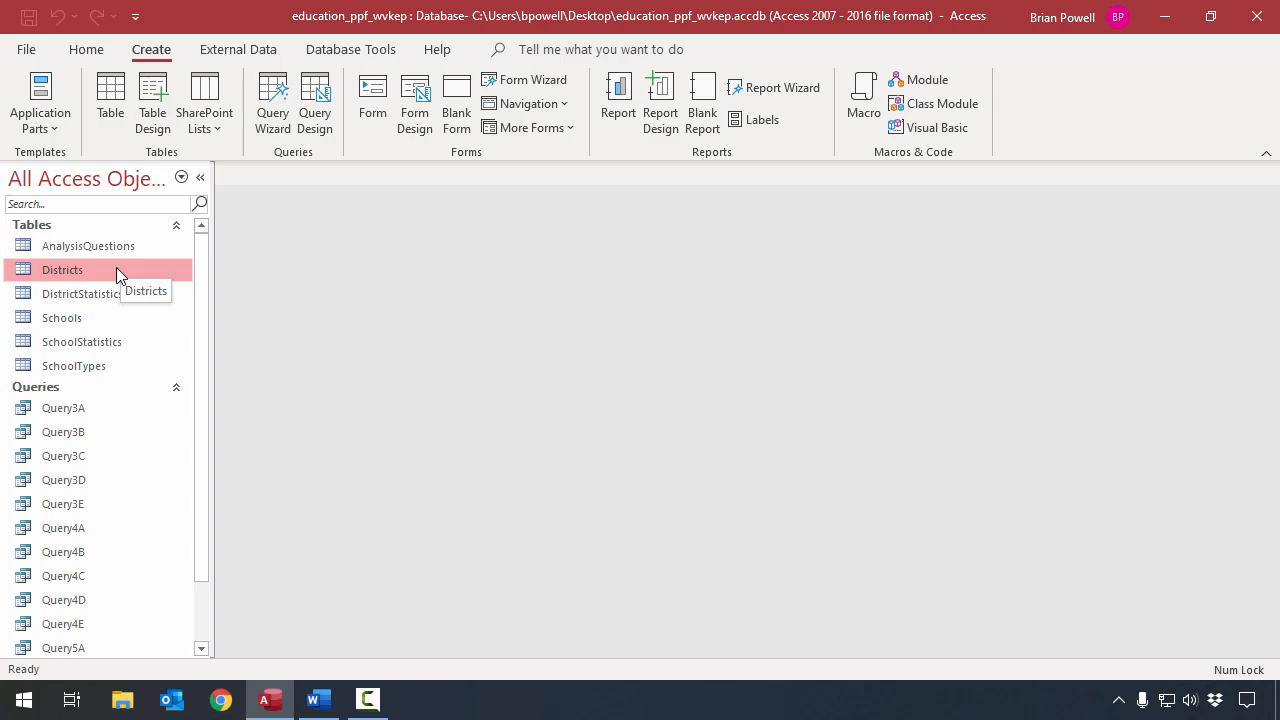
{"action": "left_click", "coordinate": [376, 123]}
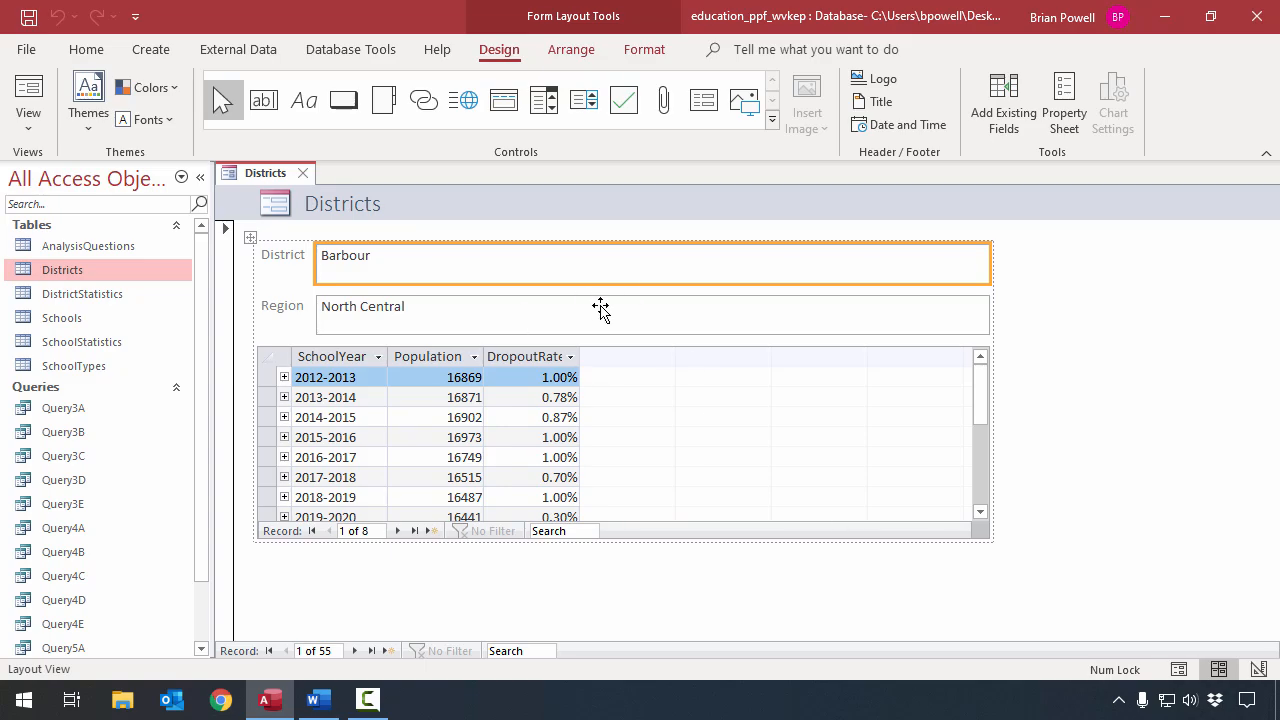
Examine the Districts form in Form View, Layout View and Design View, and return to Layout View to inspect its District and Region labels.
{"action": "left_click", "coordinate": [28, 125]}
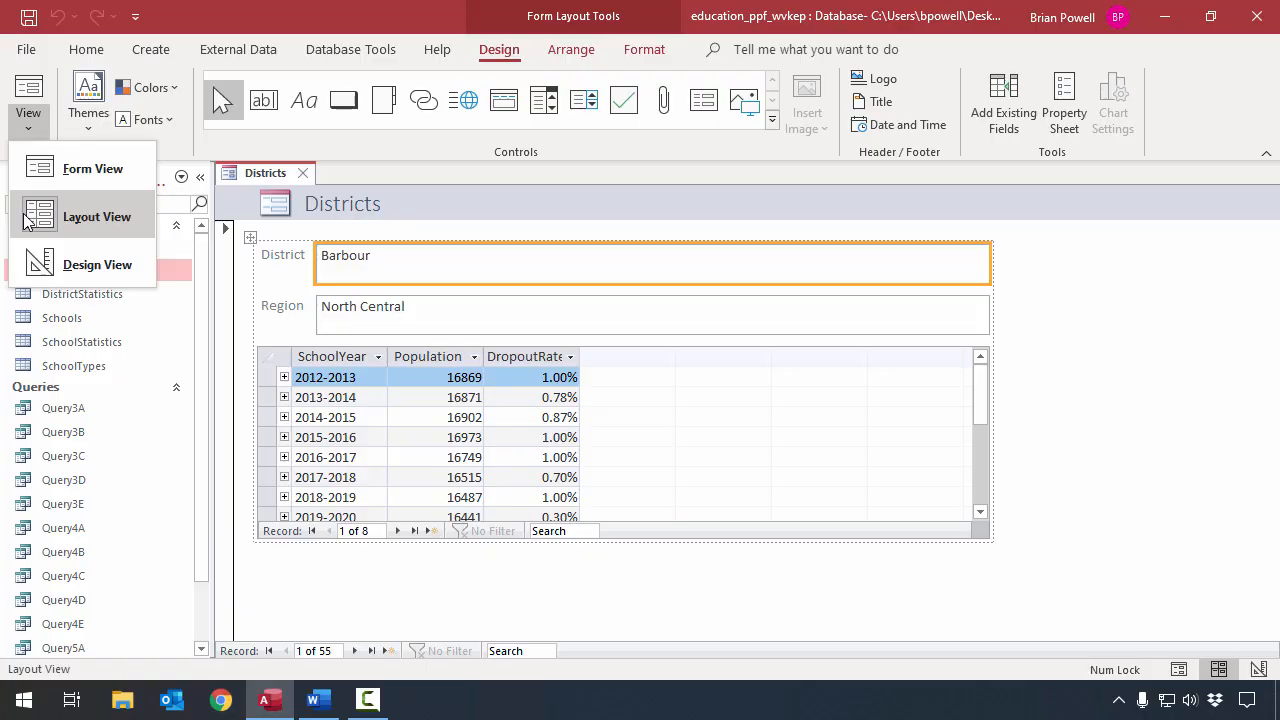
{"action": "left_click", "coordinate": [62, 178]}
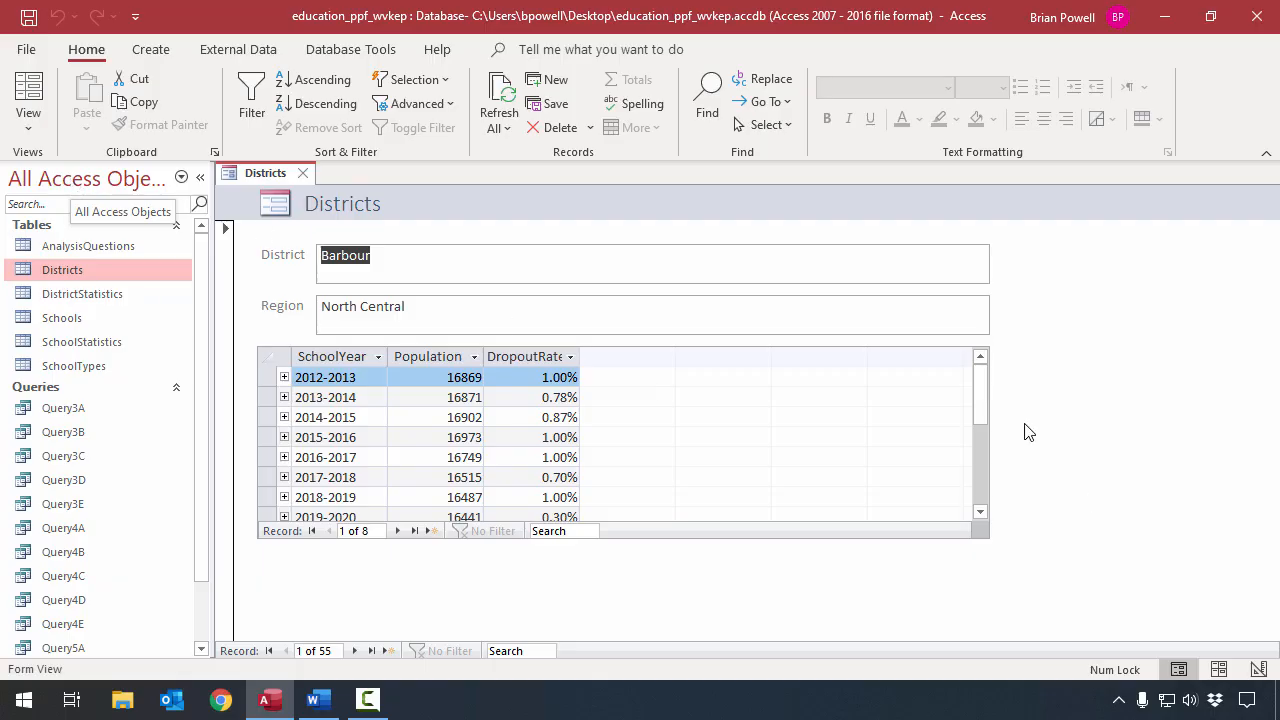
{"action": "left_click", "coordinate": [28, 118]}
{"action": "left_click", "coordinate": [96, 215]}
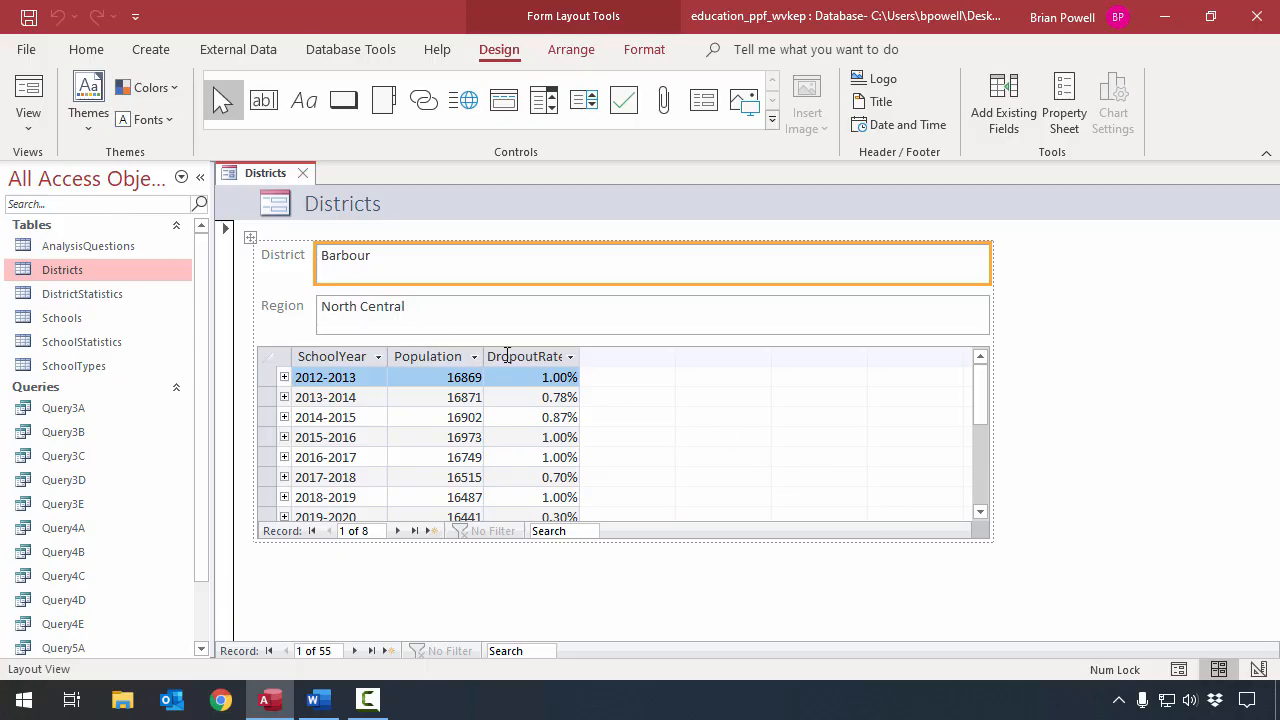
{"action": "left_click", "coordinate": [32, 118]}
{"action": "left_click", "coordinate": [81, 263]}
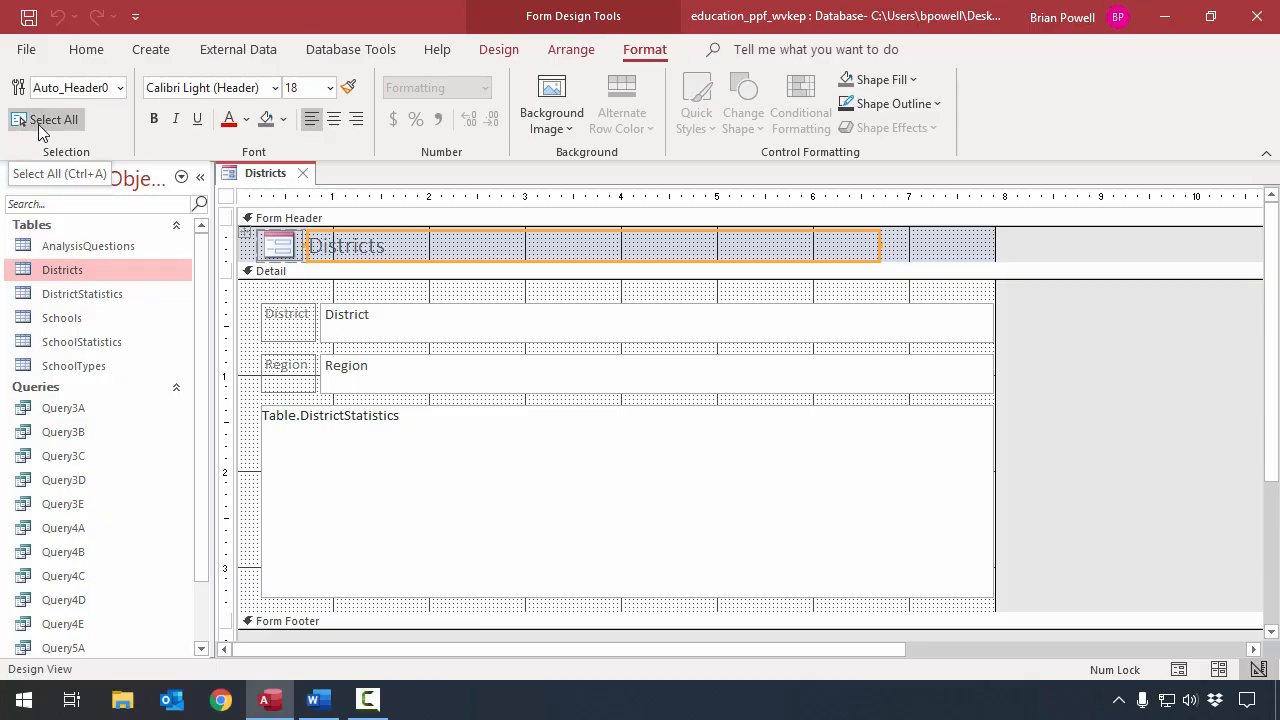
{"action": "left_click", "coordinate": [86, 52]}
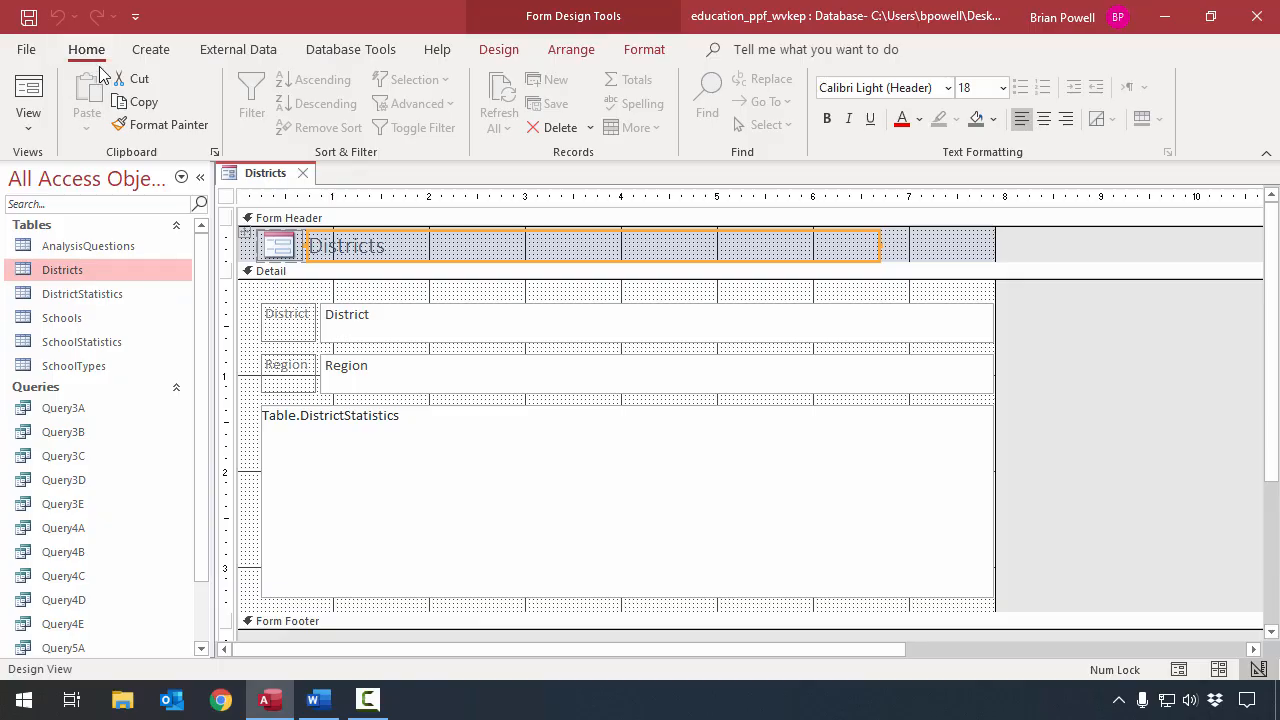
{"action": "left_click", "coordinate": [45, 130]}
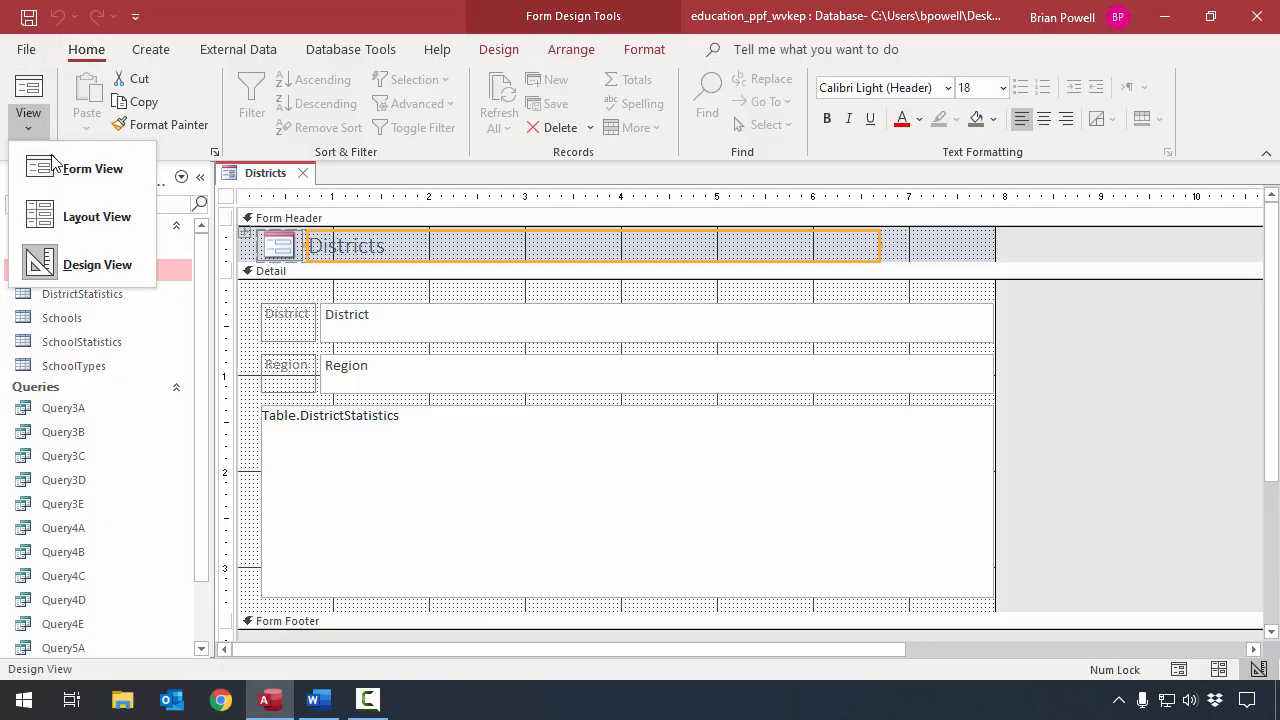
{"action": "left_click", "coordinate": [85, 214]}
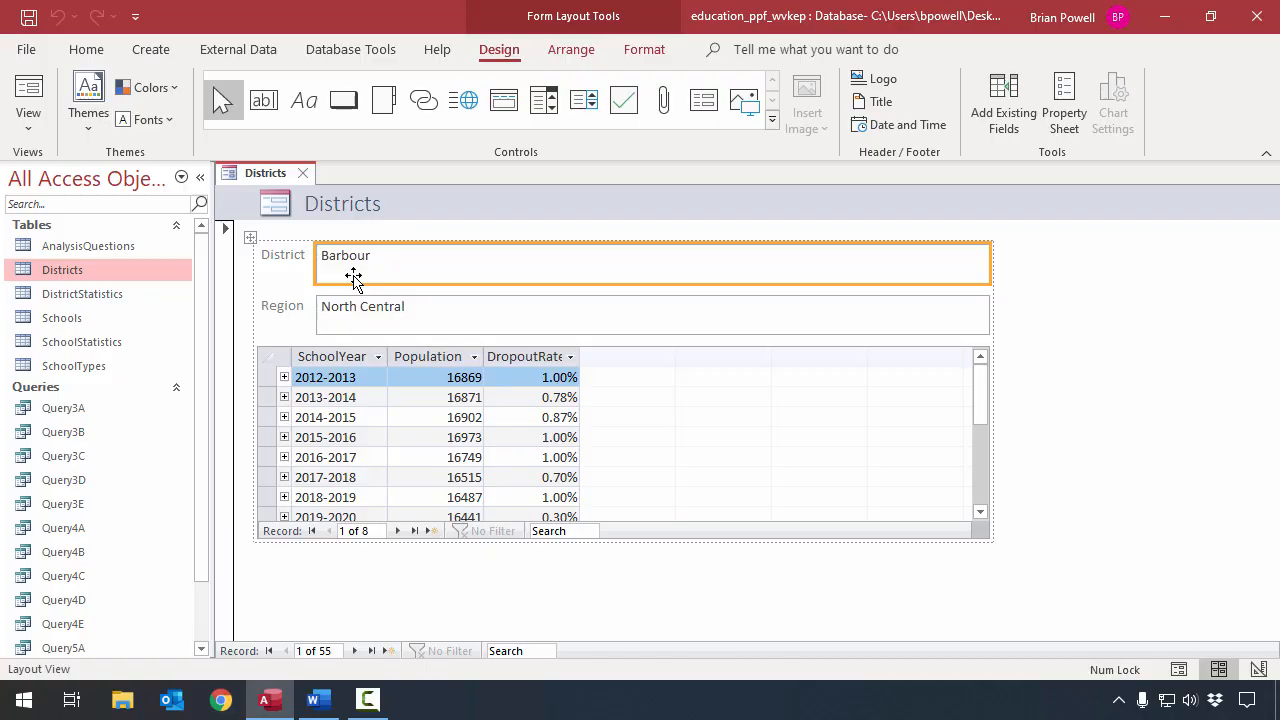
{"action": "left_click", "coordinate": [289, 262]}
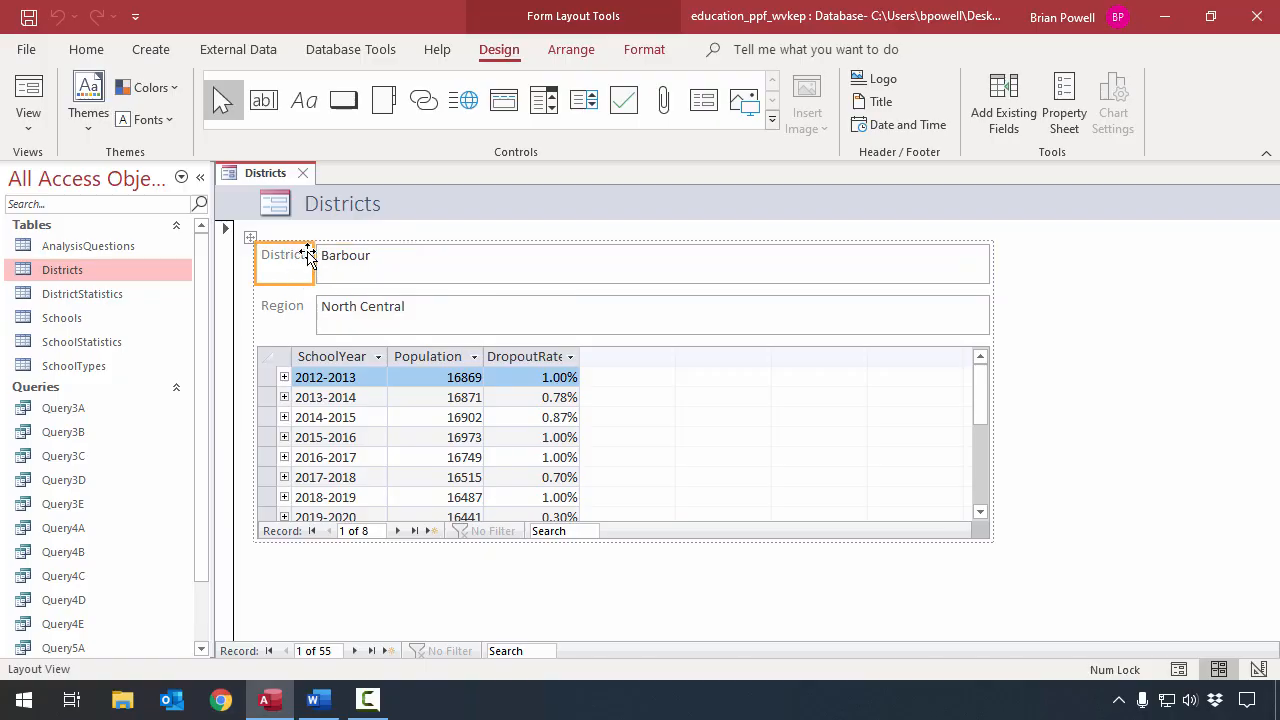
{"action": "left_click", "coordinate": [293, 309]}
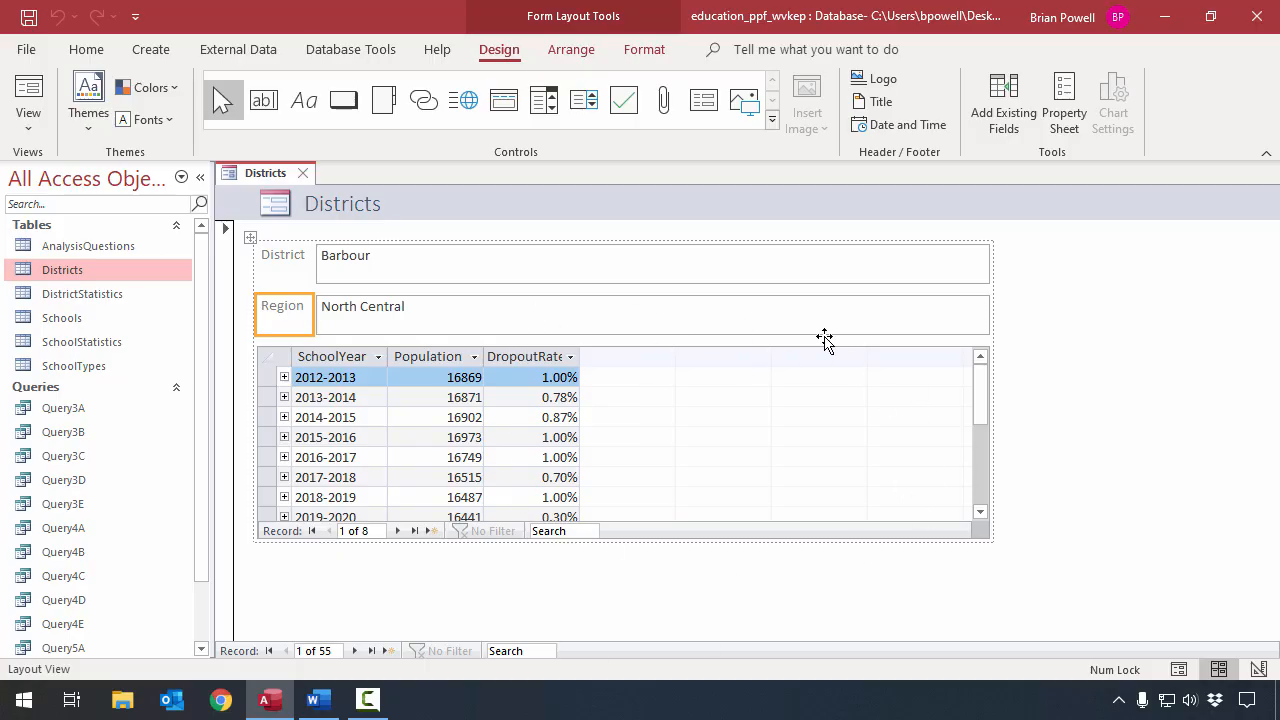
Save the form under the name Districts and close it.
{"action": "left_click", "coordinate": [29, 17]}
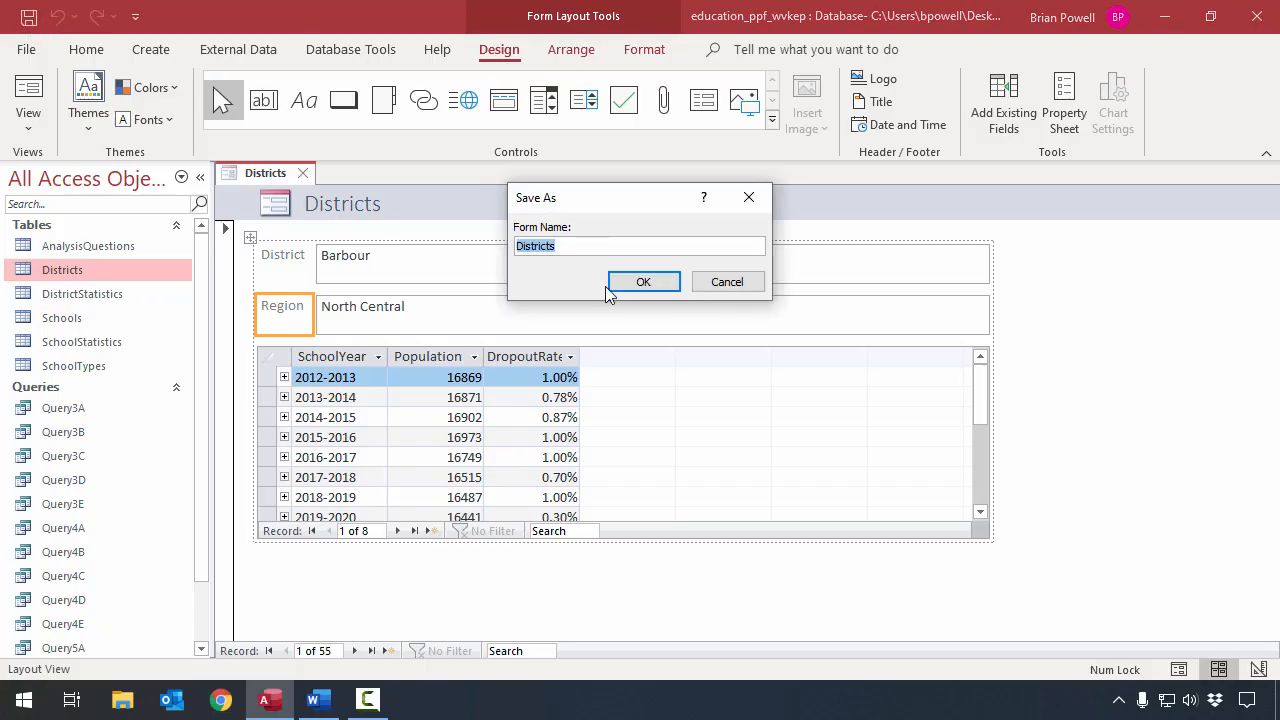
{"action": "left_click", "coordinate": [571, 248]}
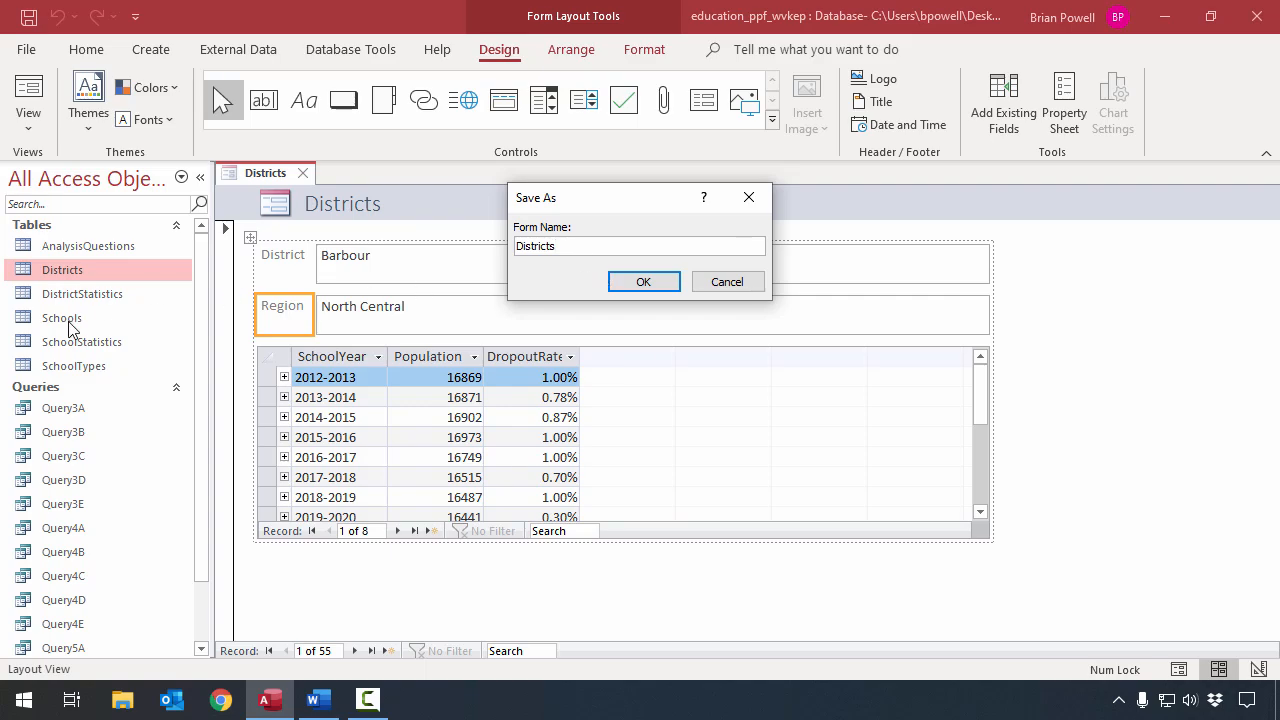
{"action": "left_click", "coordinate": [648, 281]}
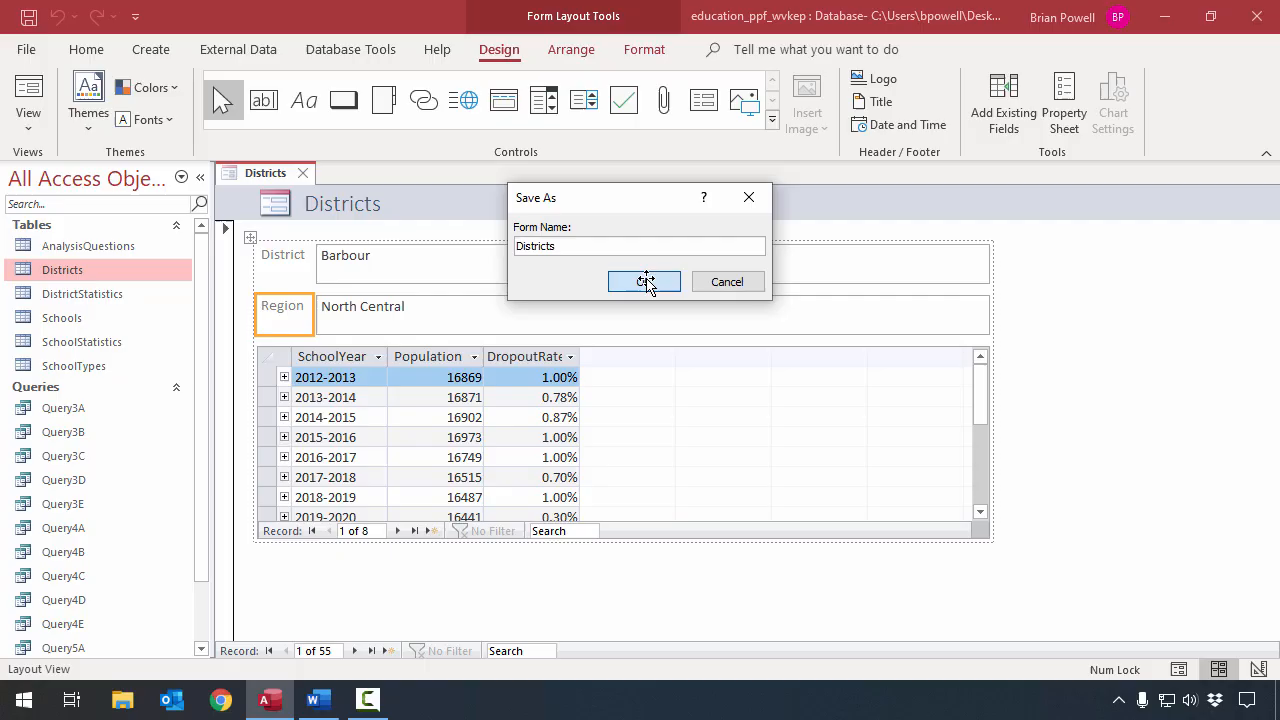
{"action": "left_click", "coordinate": [305, 174]}
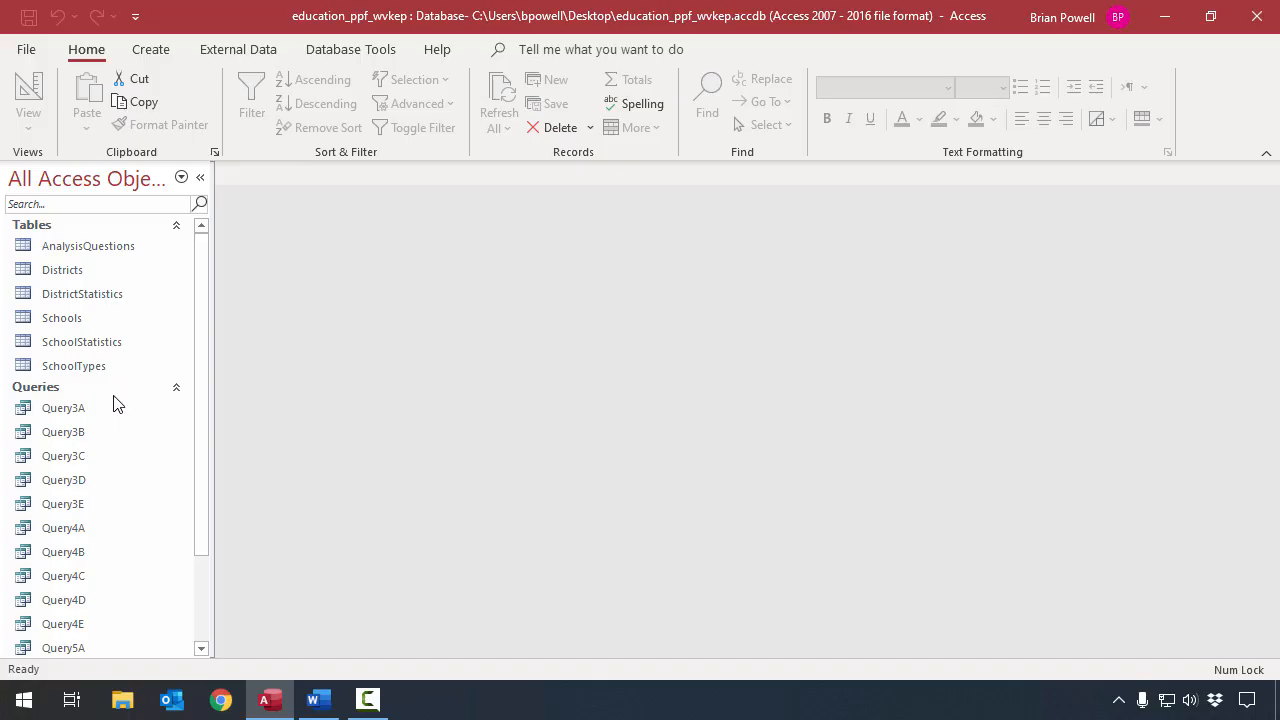
Open the saved Districts form and try to change the first record's district to "Barbour County", then discard the edit and close the form.
{"action": "scroll", "coordinate": [113, 402], "scroll_direction": "down", "scroll_amount": 2}
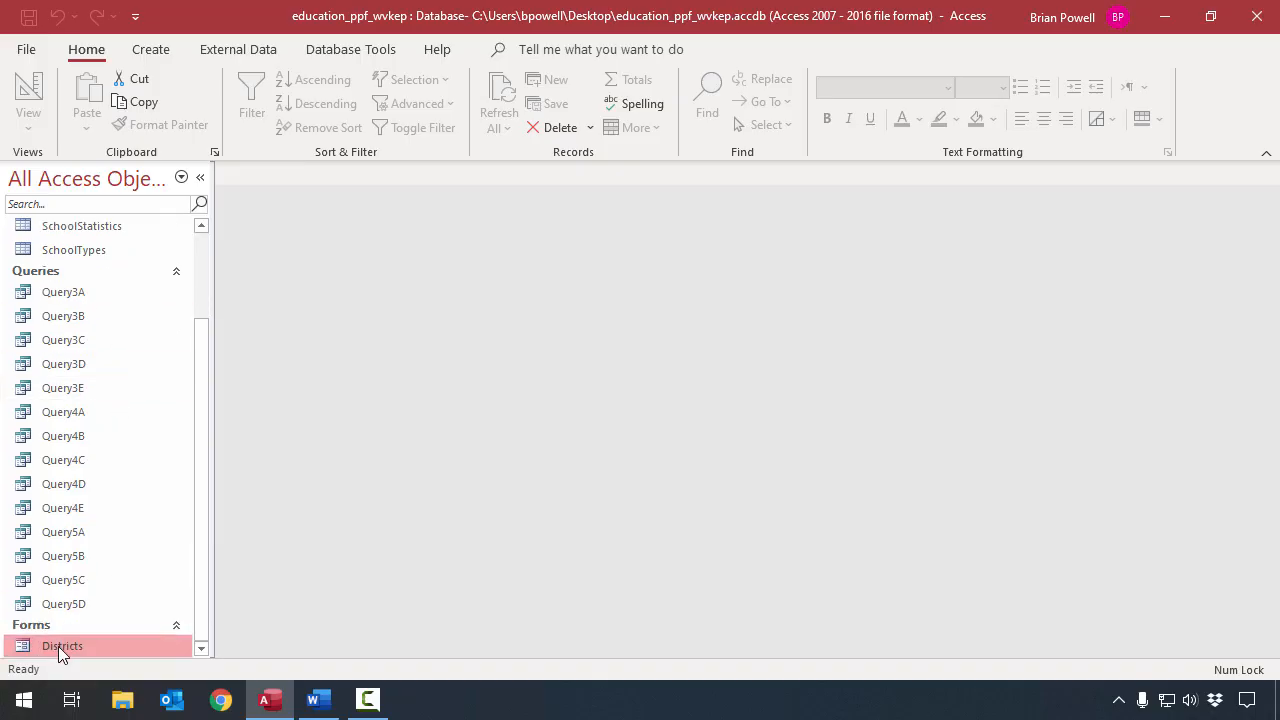
{"action": "double_click", "coordinate": [110, 647]}
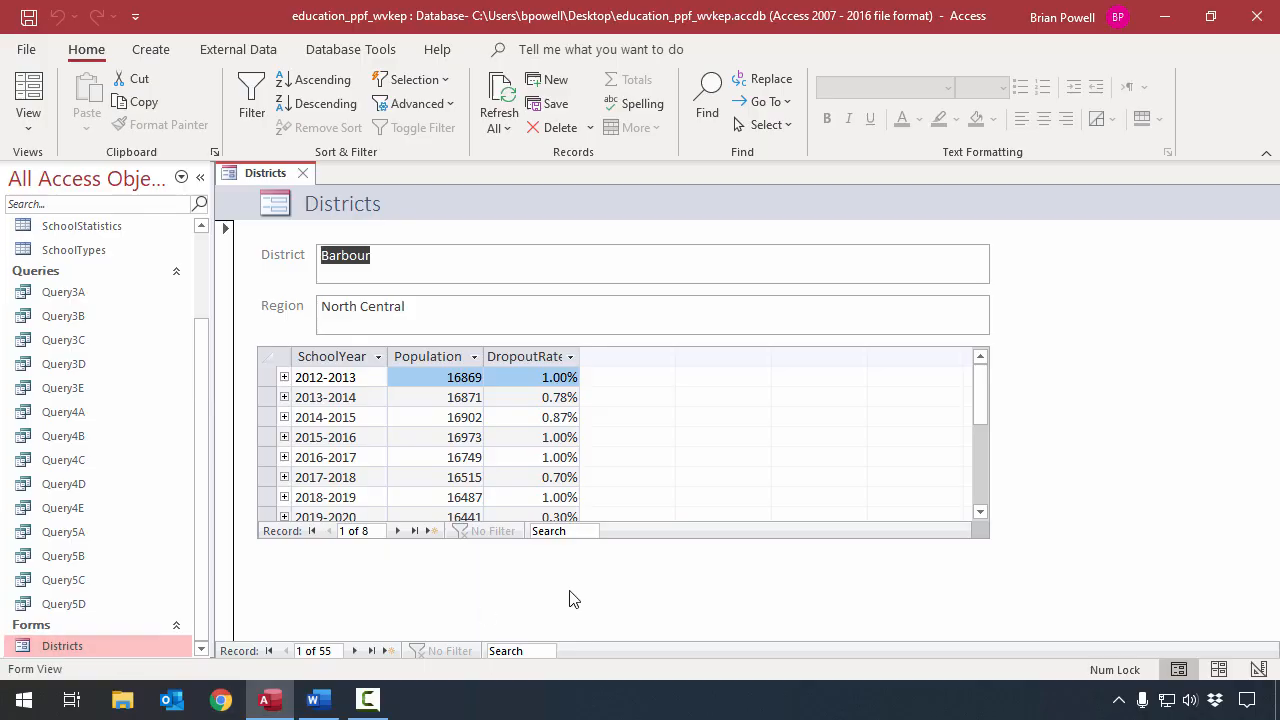
{"action": "left_click", "coordinate": [424, 267]}
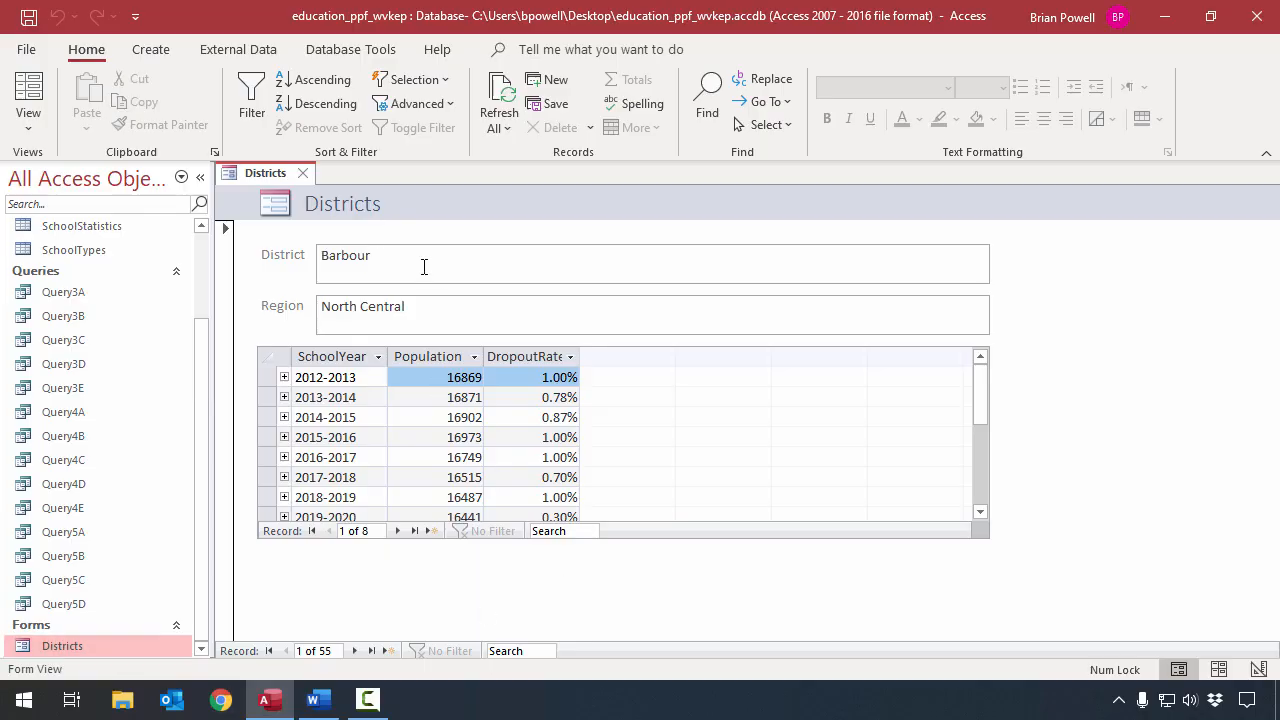
{"action": "type", "text": "County"}
{"action": "left_click", "coordinate": [489, 301]}
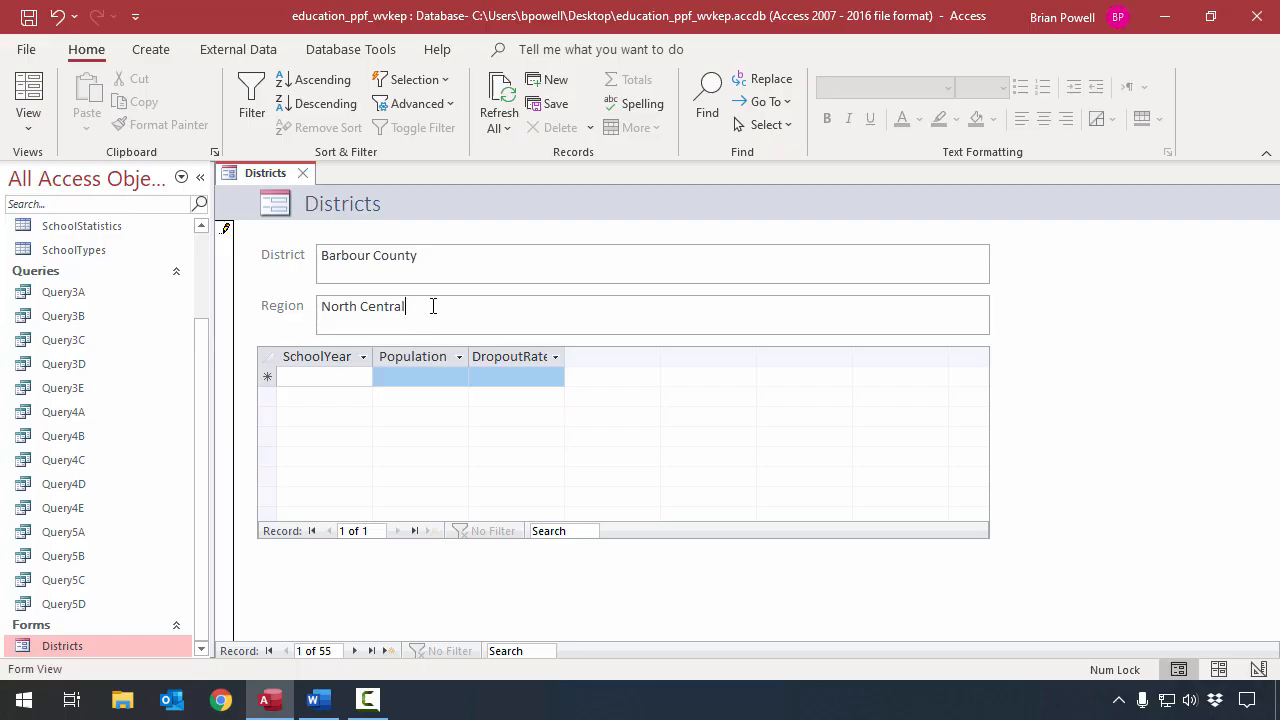
{"action": "double_click", "coordinate": [380, 255]}
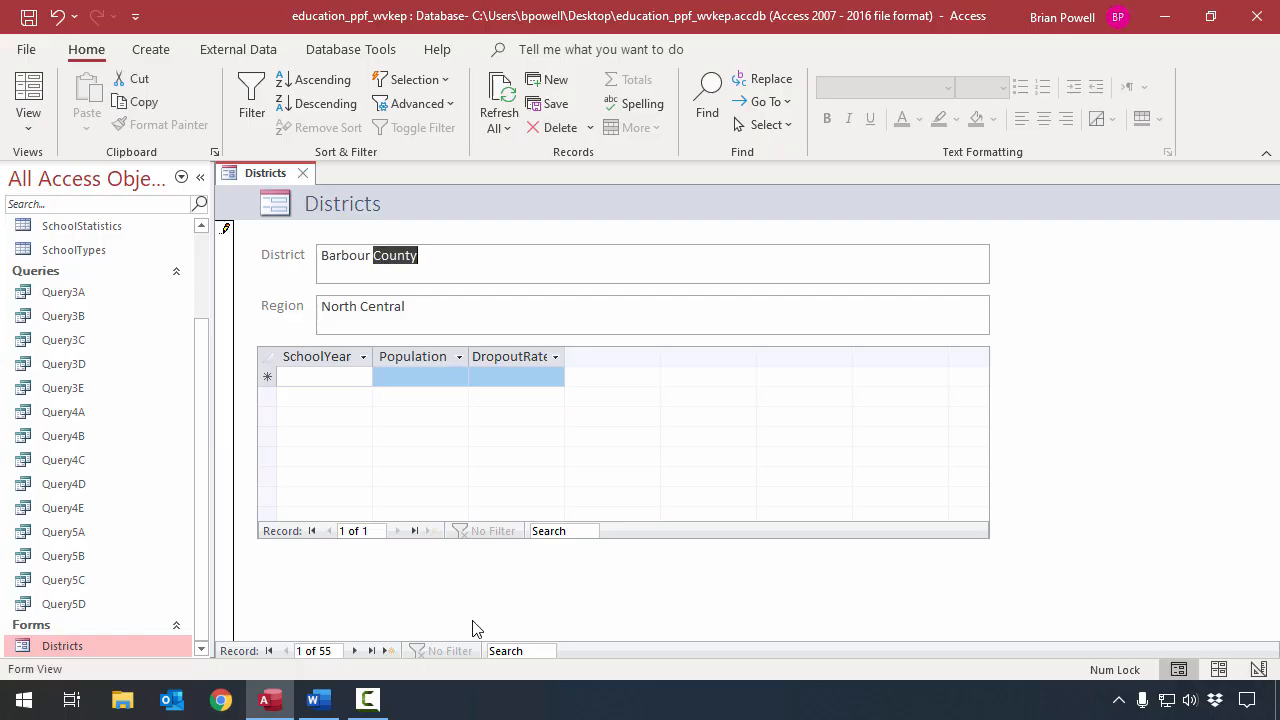
{"action": "left_click", "coordinate": [355, 651]}
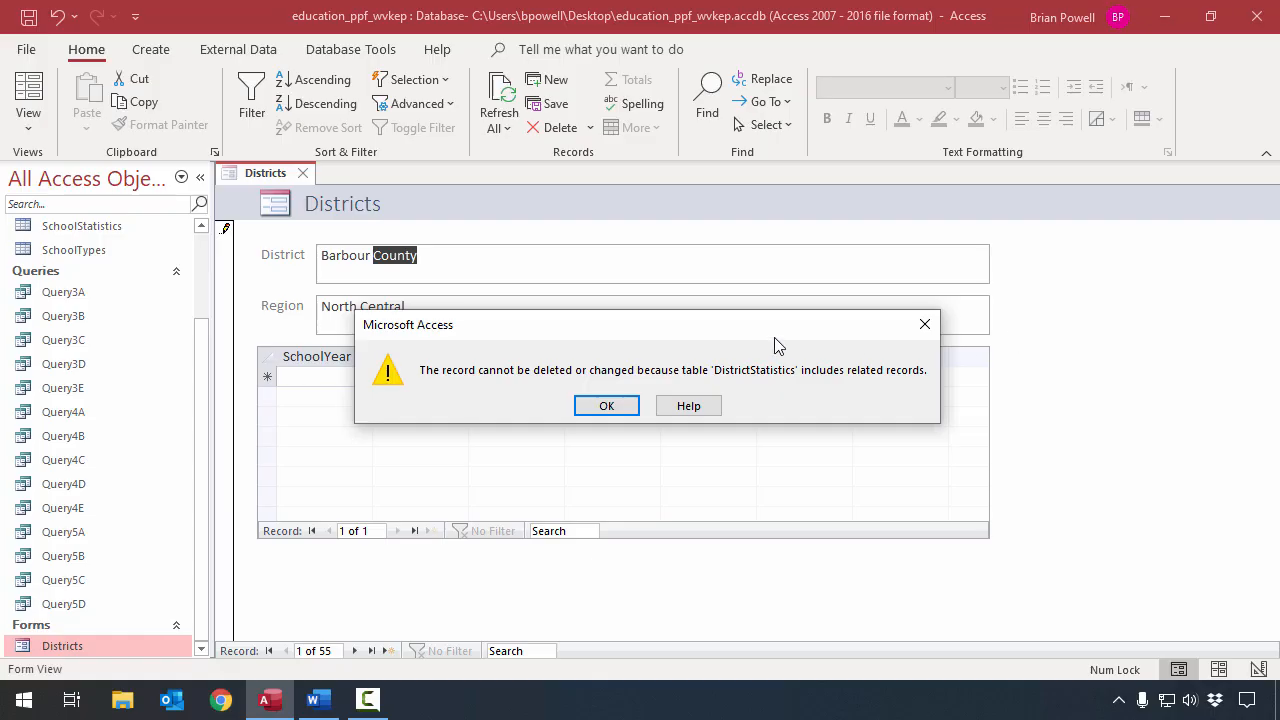
{"action": "left_click", "coordinate": [606, 406]}
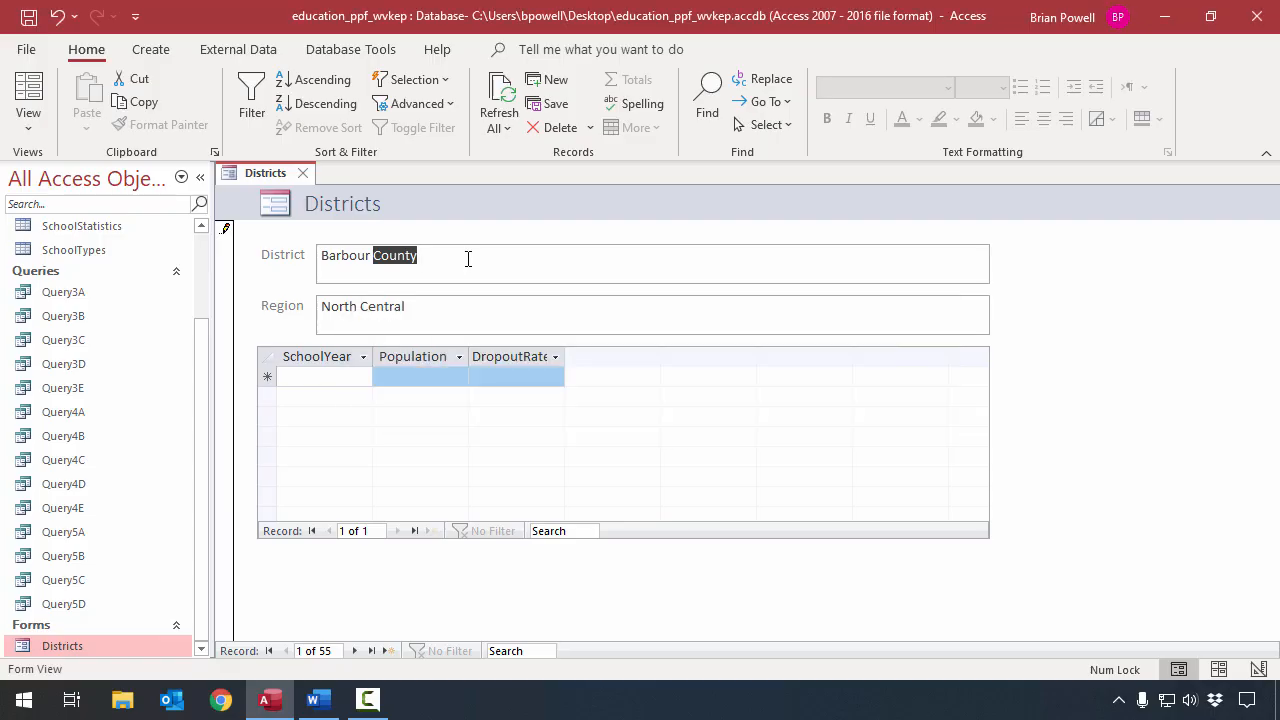
{"action": "key", "text": "Escape"}
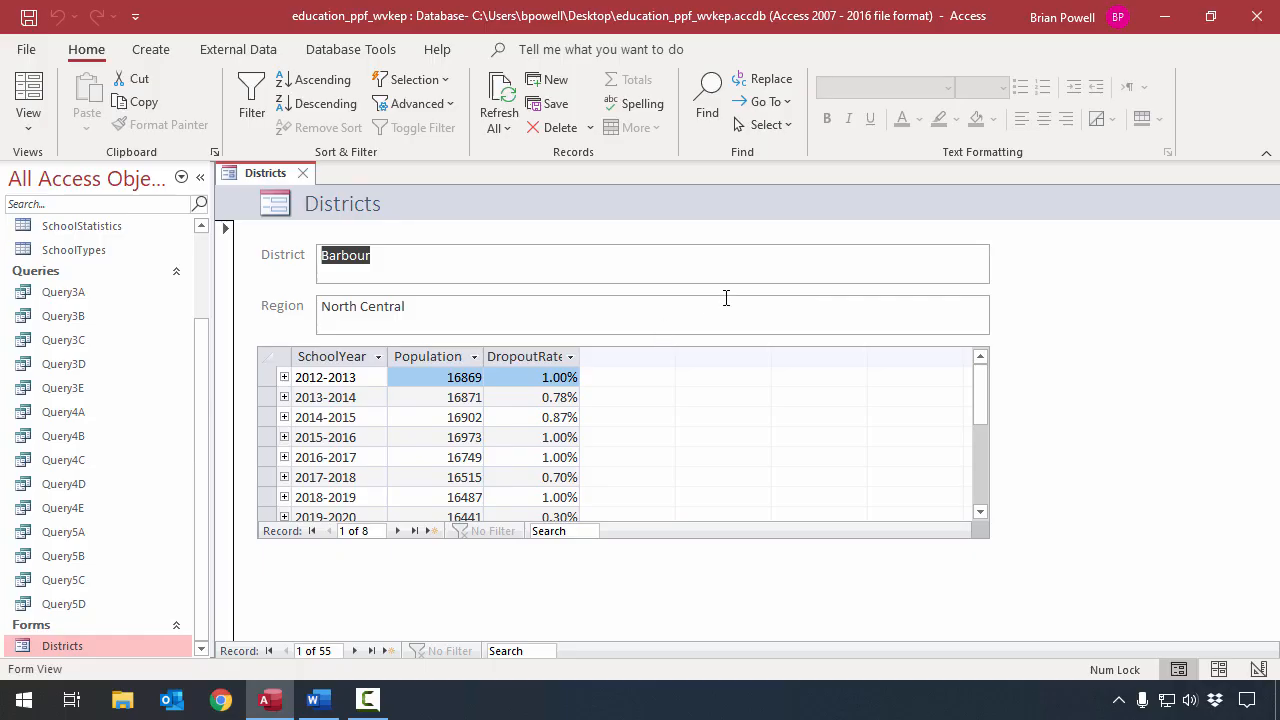
{"action": "left_click", "coordinate": [305, 174]}
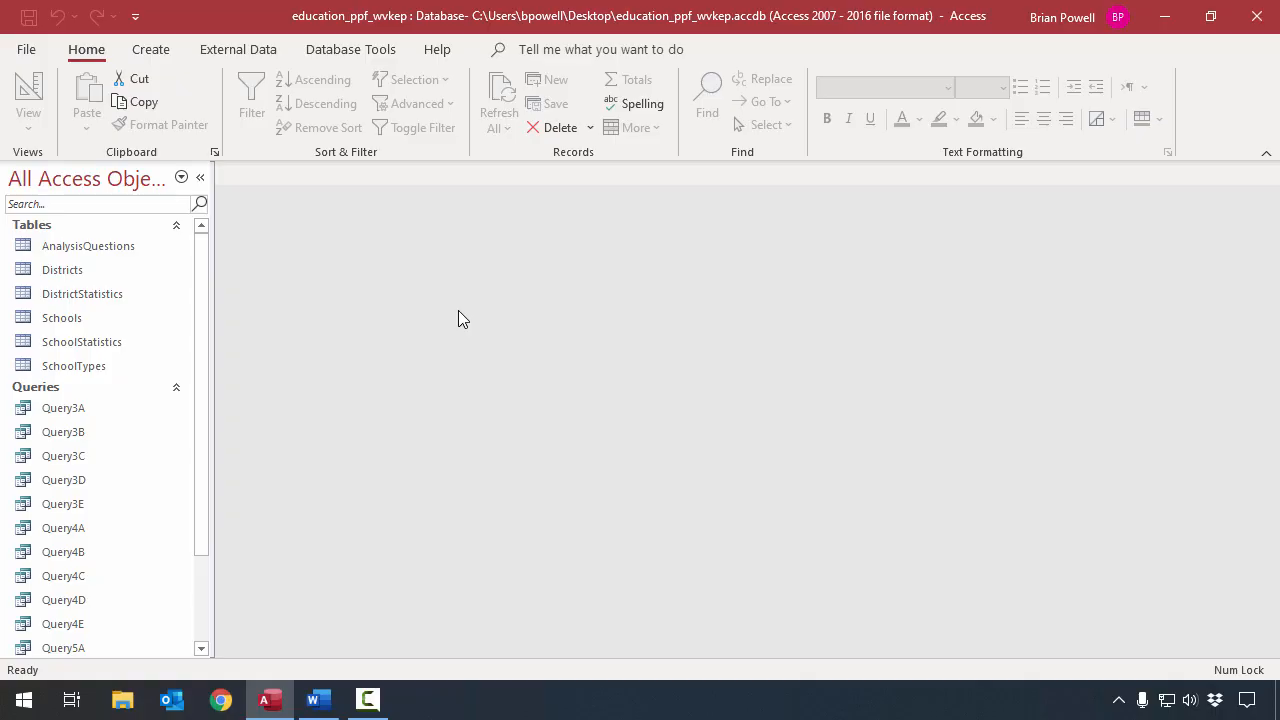
Start a new form with the Form Wizard and add the SchoolName field from the Schools table.
{"action": "left_click", "coordinate": [151, 49]}
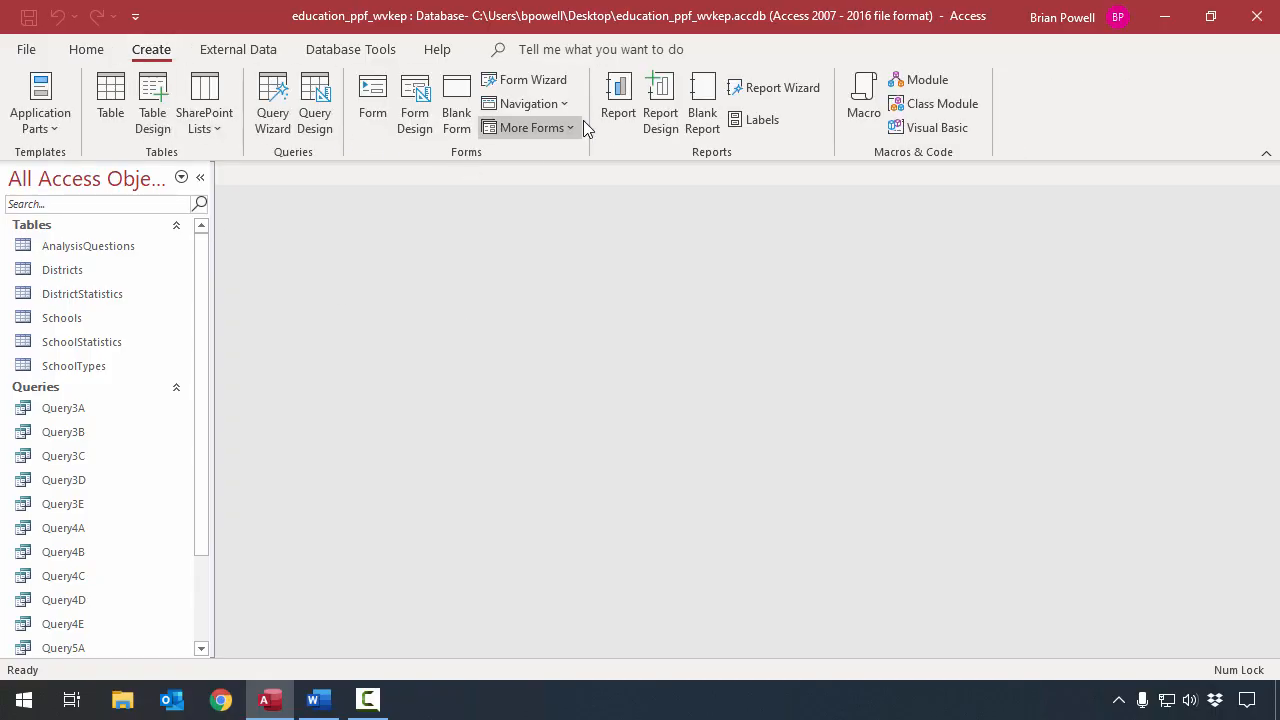
{"action": "left_click", "coordinate": [560, 85]}
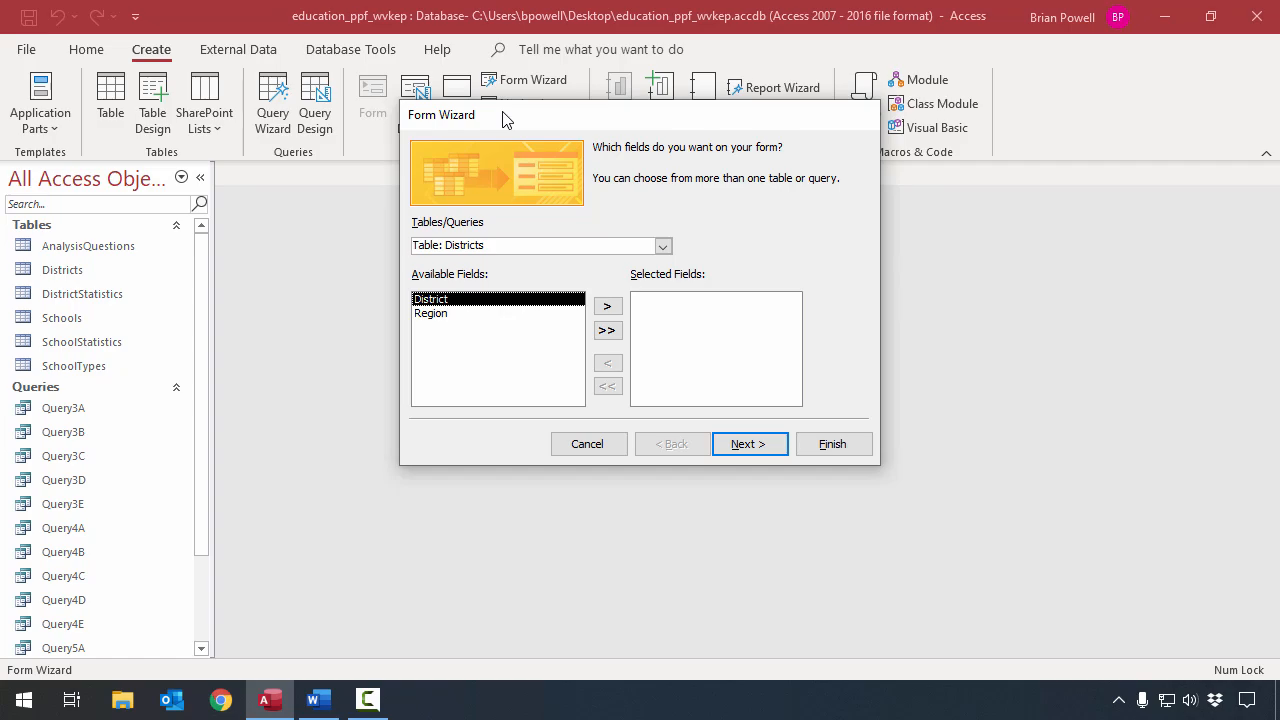
{"action": "left_click", "coordinate": [662, 246]}
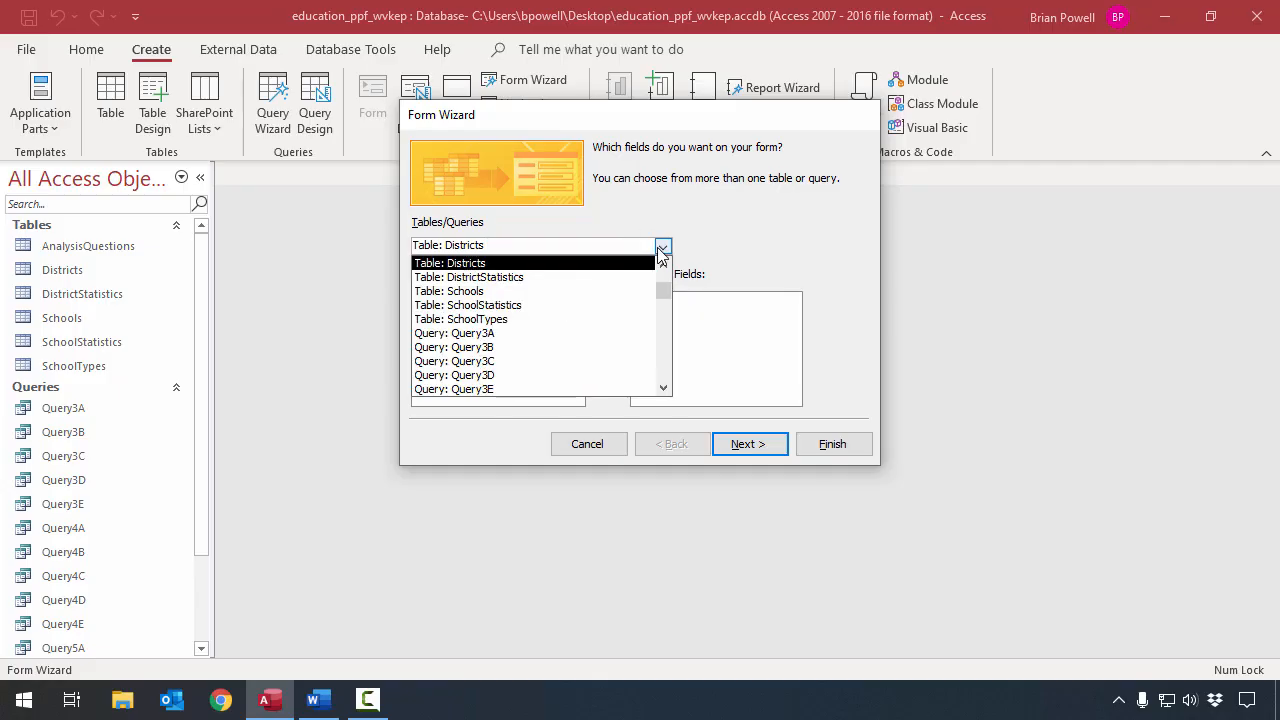
{"action": "left_click", "coordinate": [738, 240]}
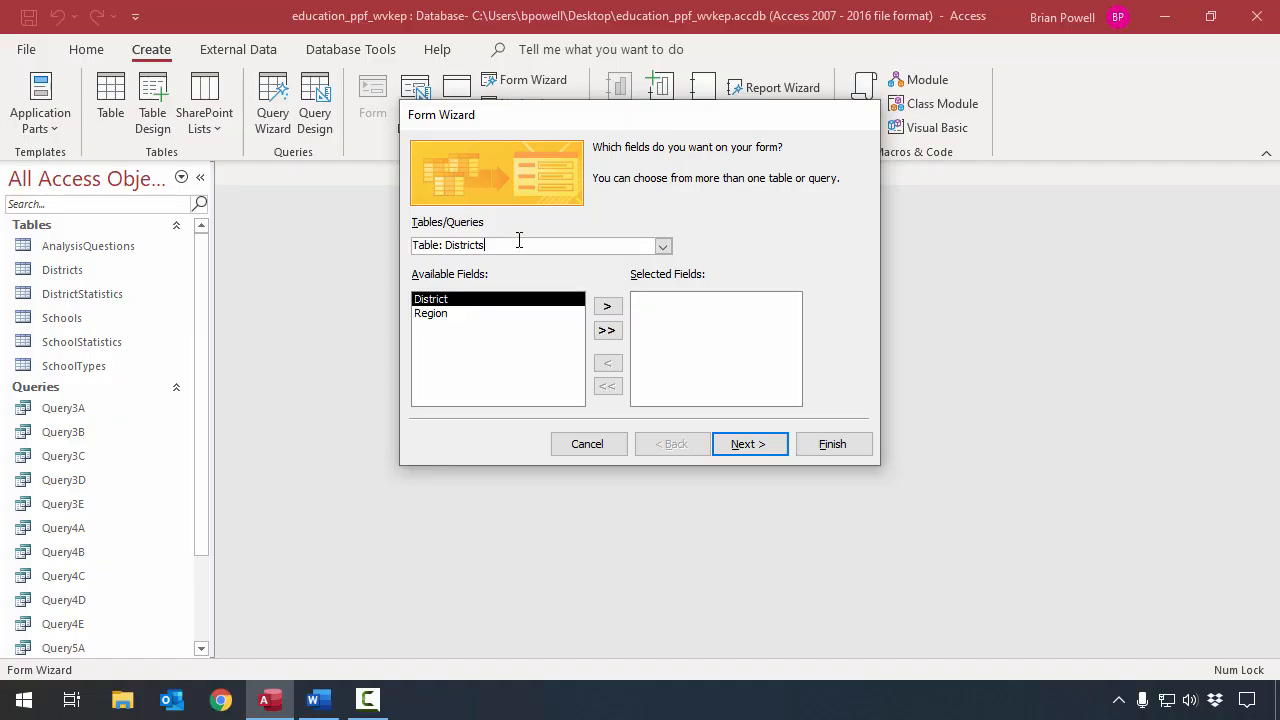
{"action": "left_click", "coordinate": [663, 247]}
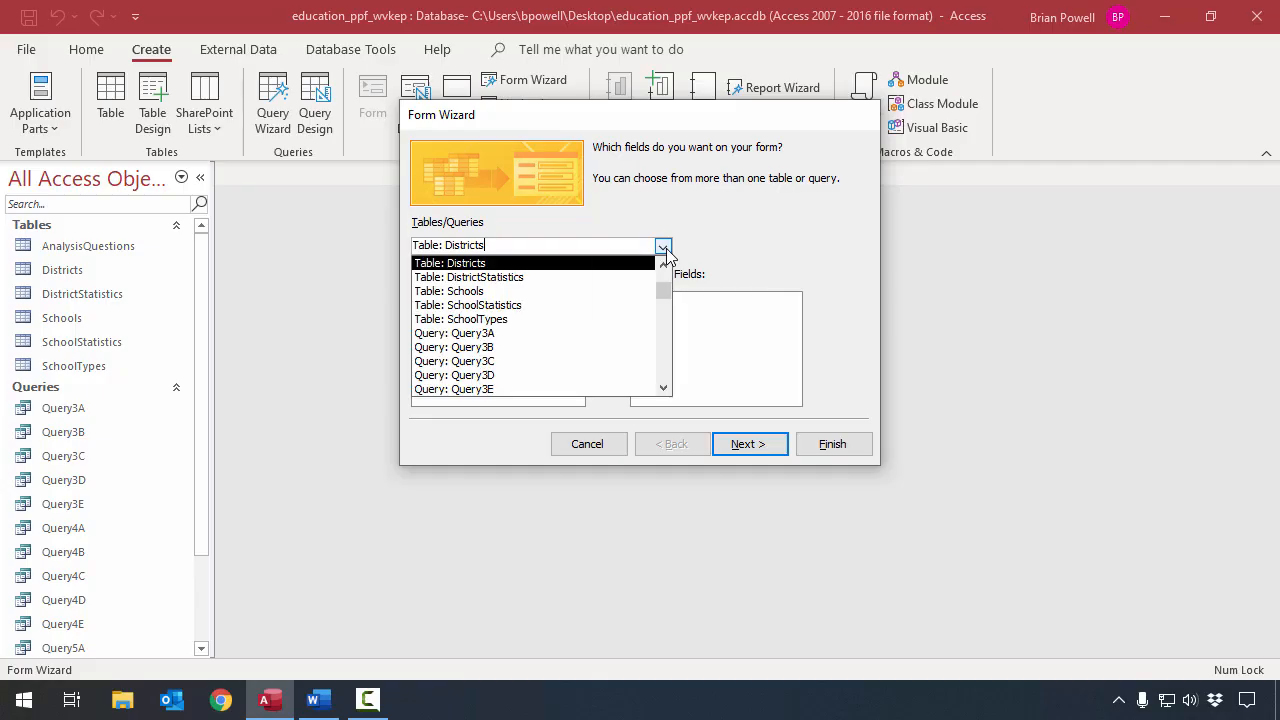
{"action": "left_click", "coordinate": [543, 292]}
{"action": "left_click", "coordinate": [476, 318]}
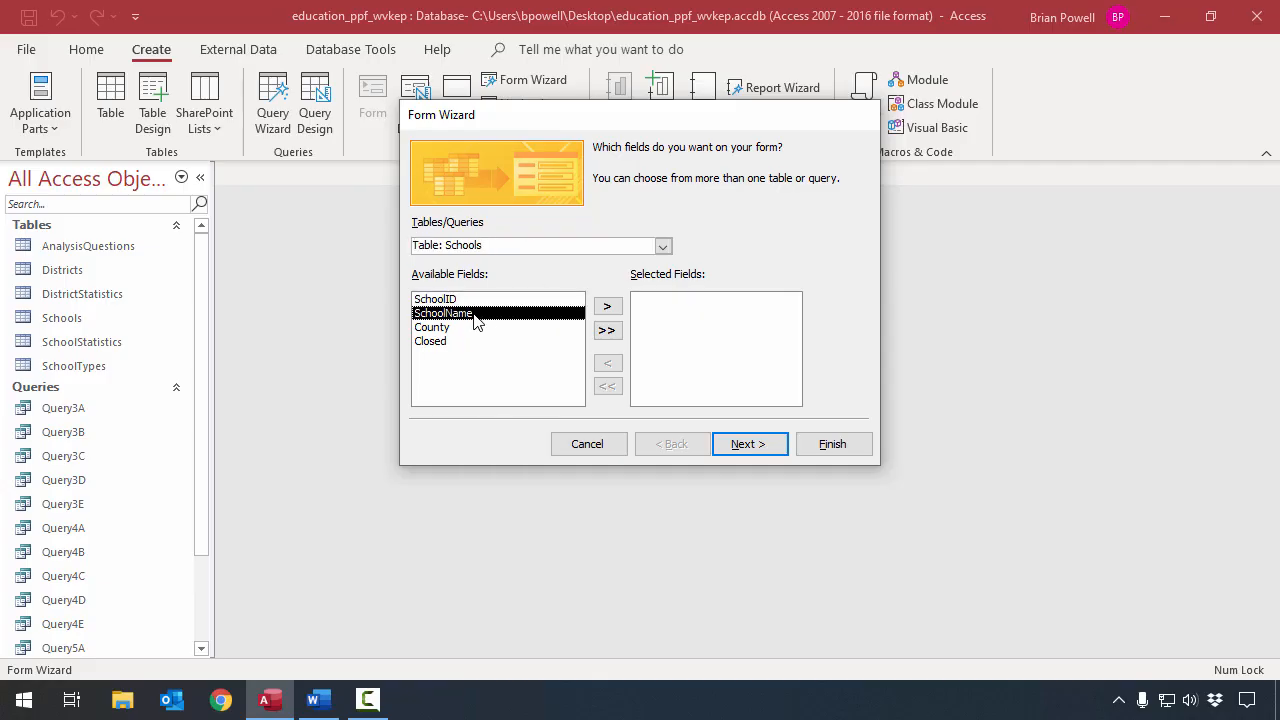
{"action": "left_click", "coordinate": [609, 307]}
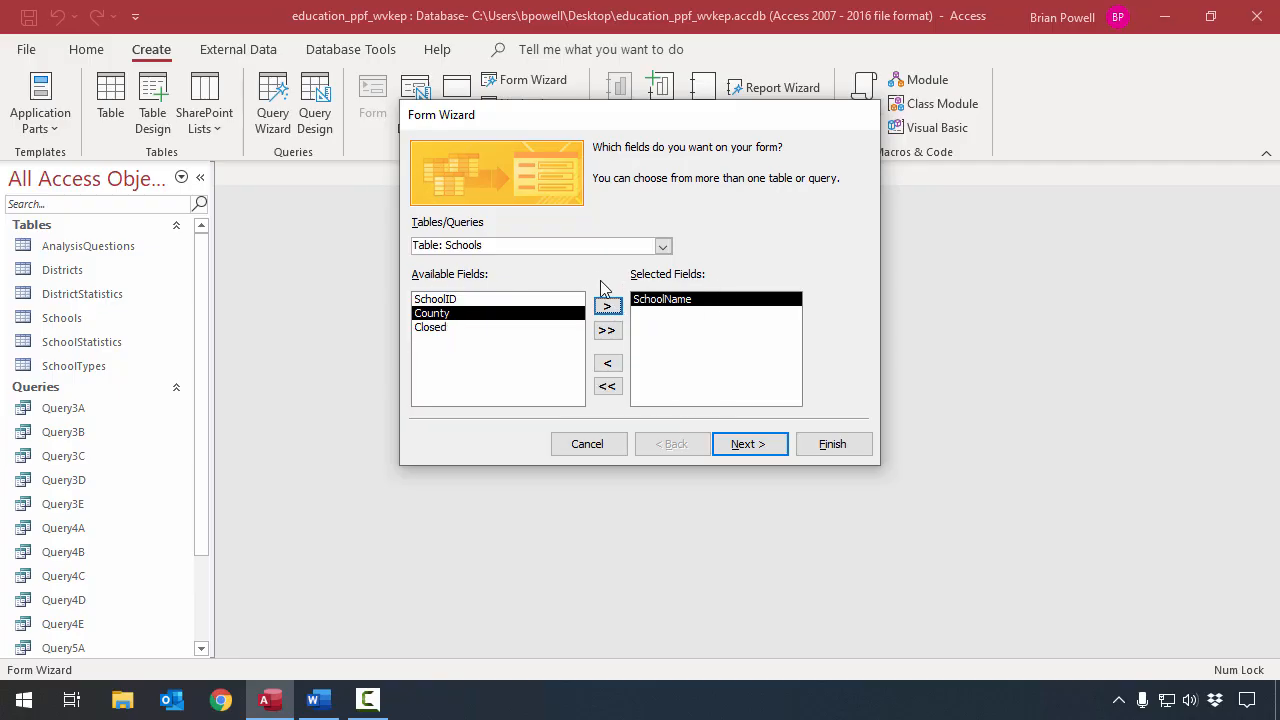
Add all fields of the SchoolStatistics table to the form's selected fields, review the list and continue.
{"action": "left_click", "coordinate": [663, 247]}
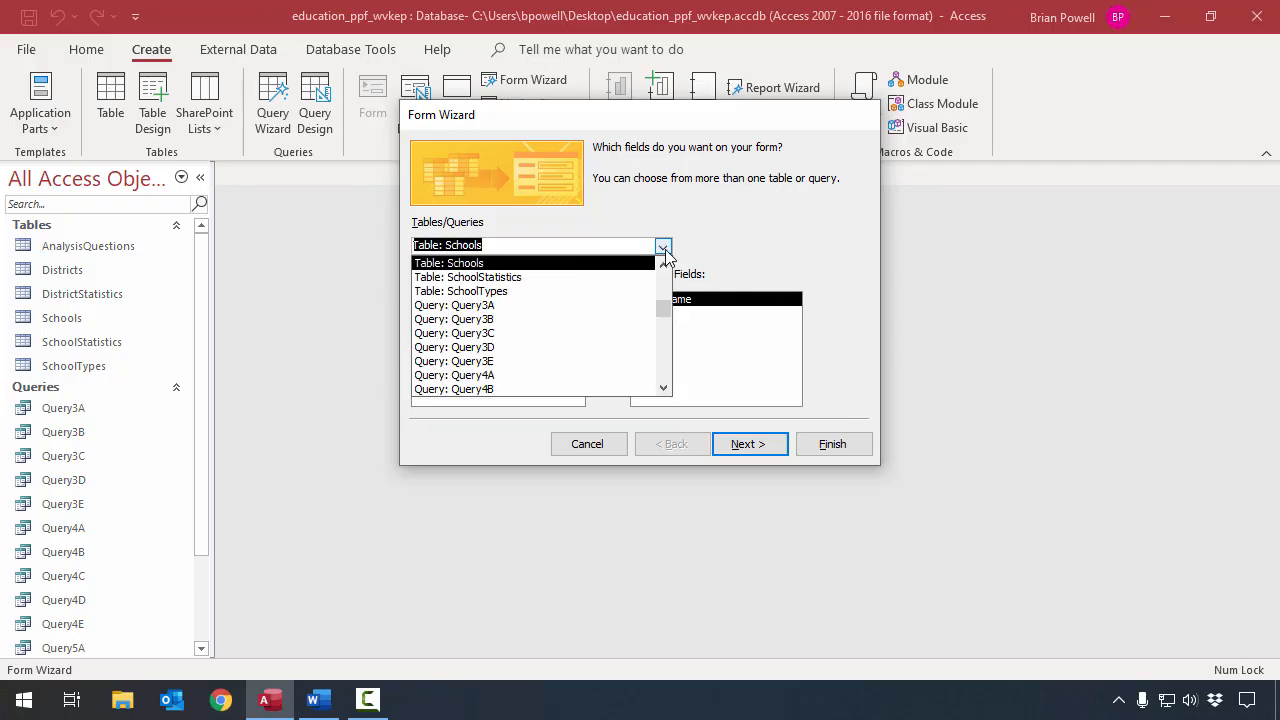
{"action": "left_click", "coordinate": [577, 280]}
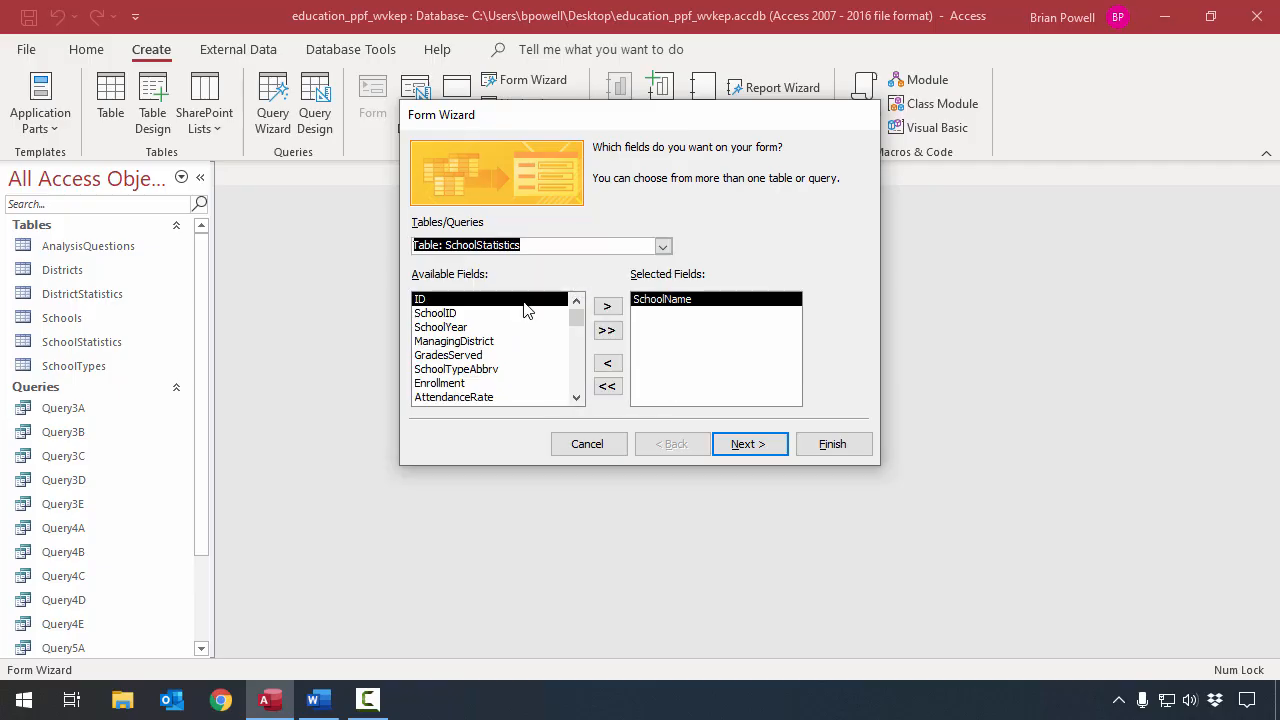
{"action": "left_click", "coordinate": [607, 331]}
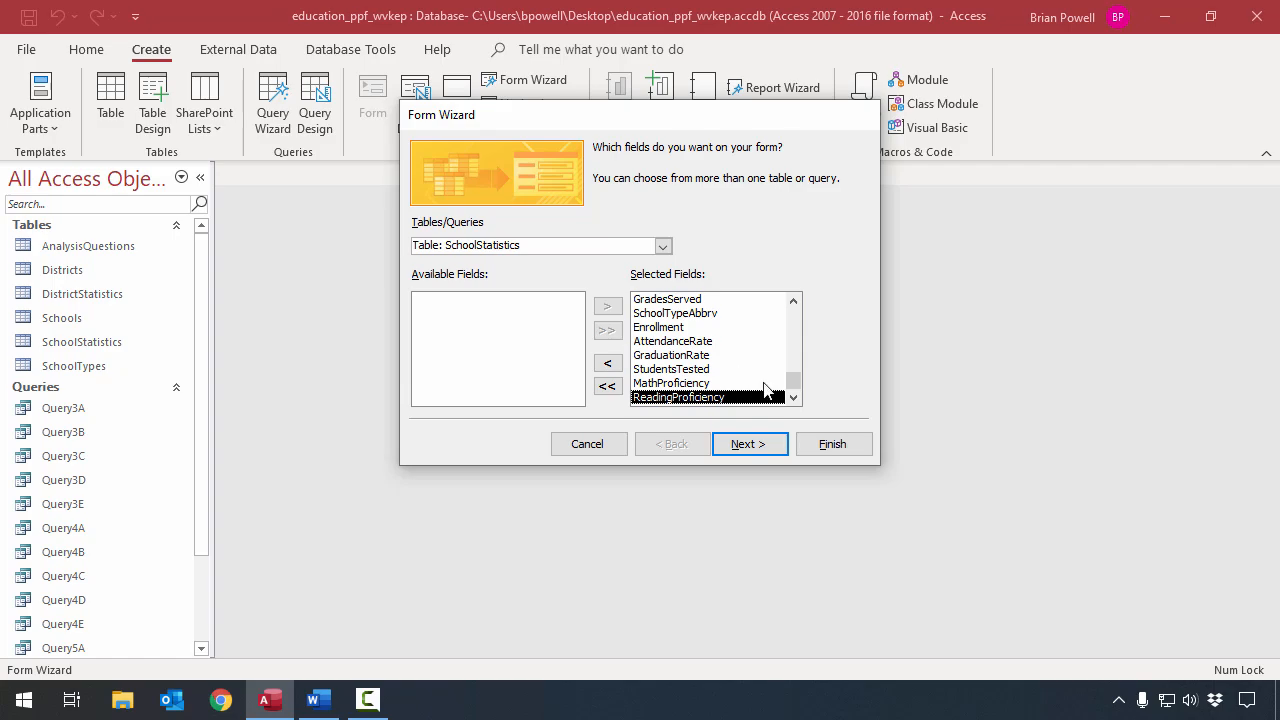
{"action": "left_click_drag", "start_coordinate": [797, 383], "coordinate": [803, 293]}
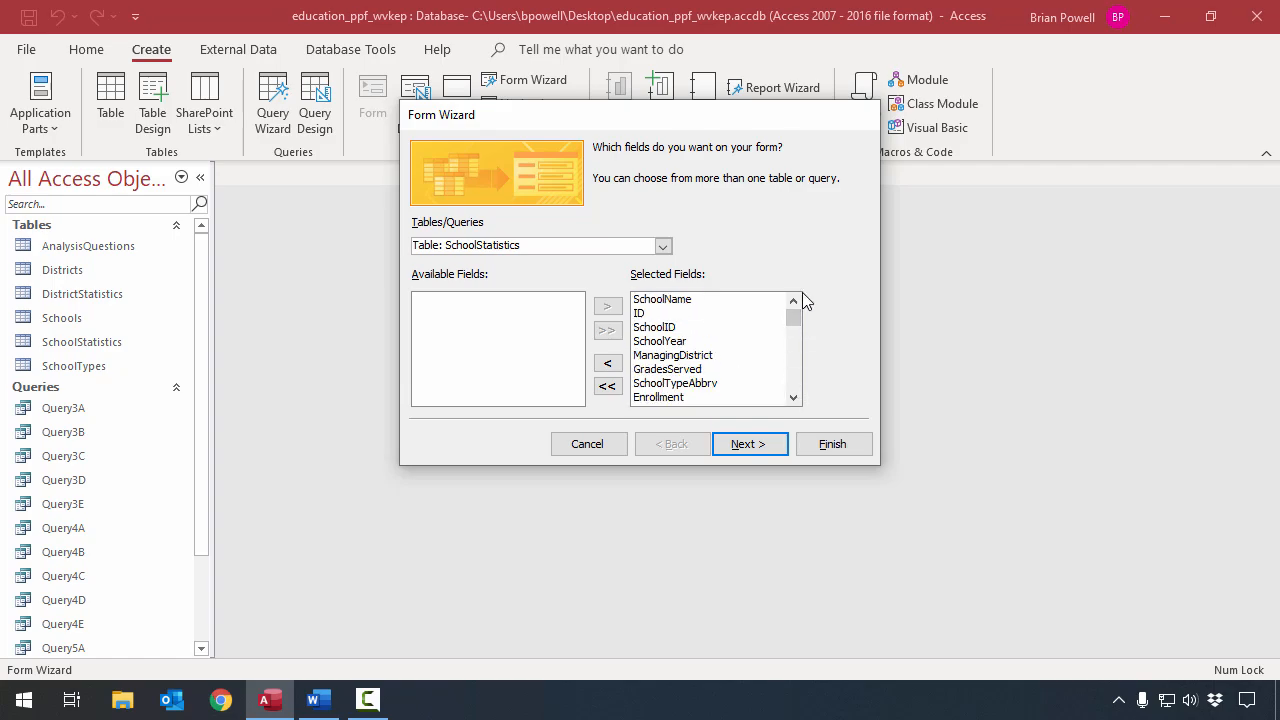
{"action": "left_click", "coordinate": [747, 445]}
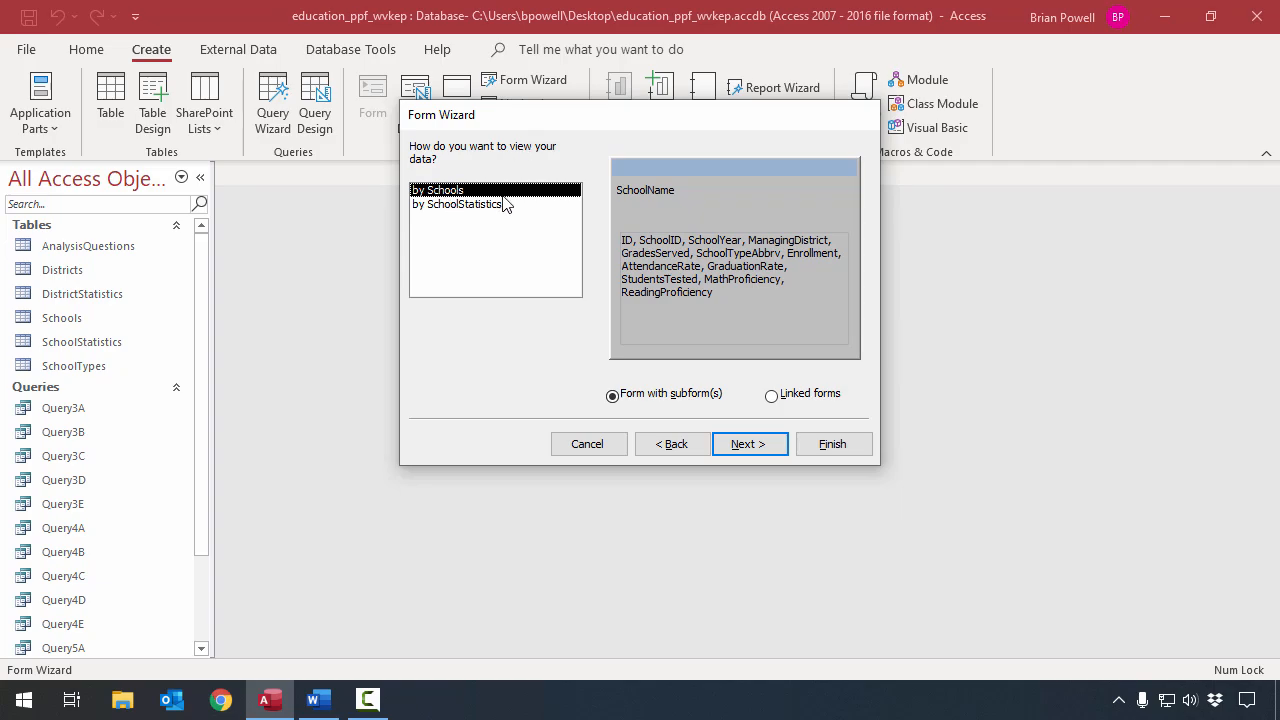
Preview the linked forms and by SchoolStatistics arrangements, and choose to view the data by Schools as a form with subforms.
{"action": "left_click", "coordinate": [806, 397]}
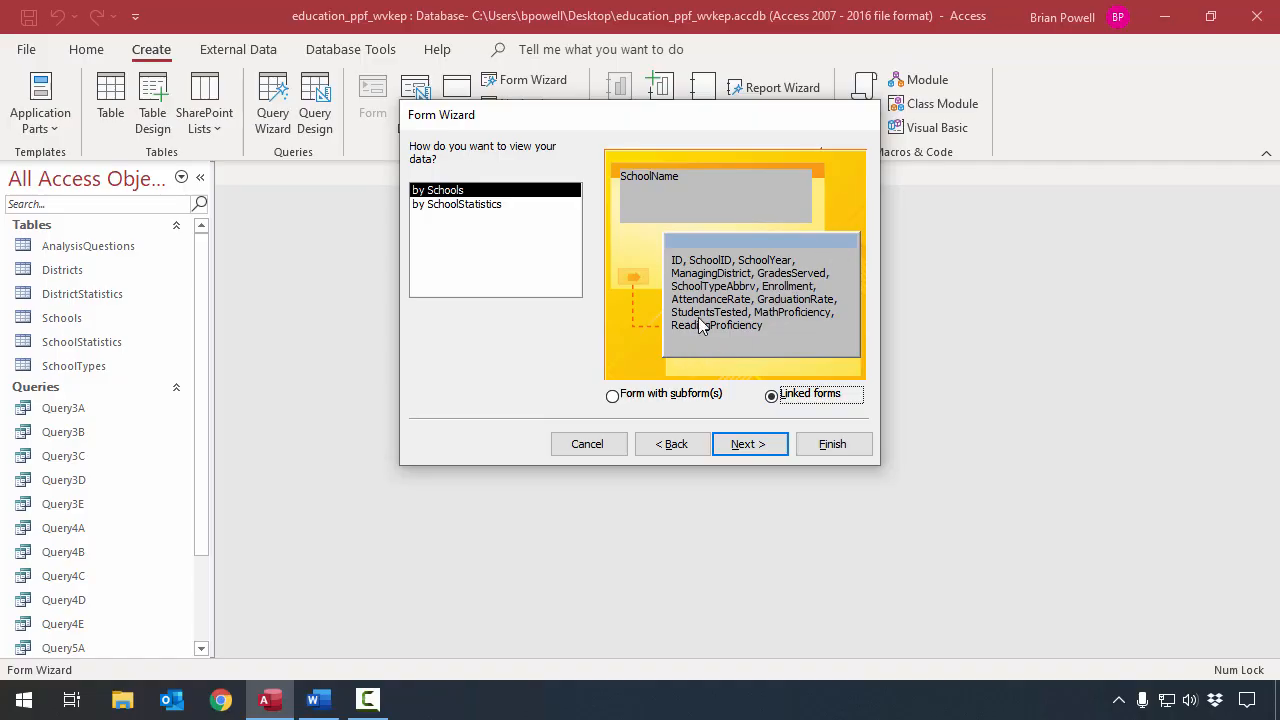
{"action": "left_click", "coordinate": [685, 394]}
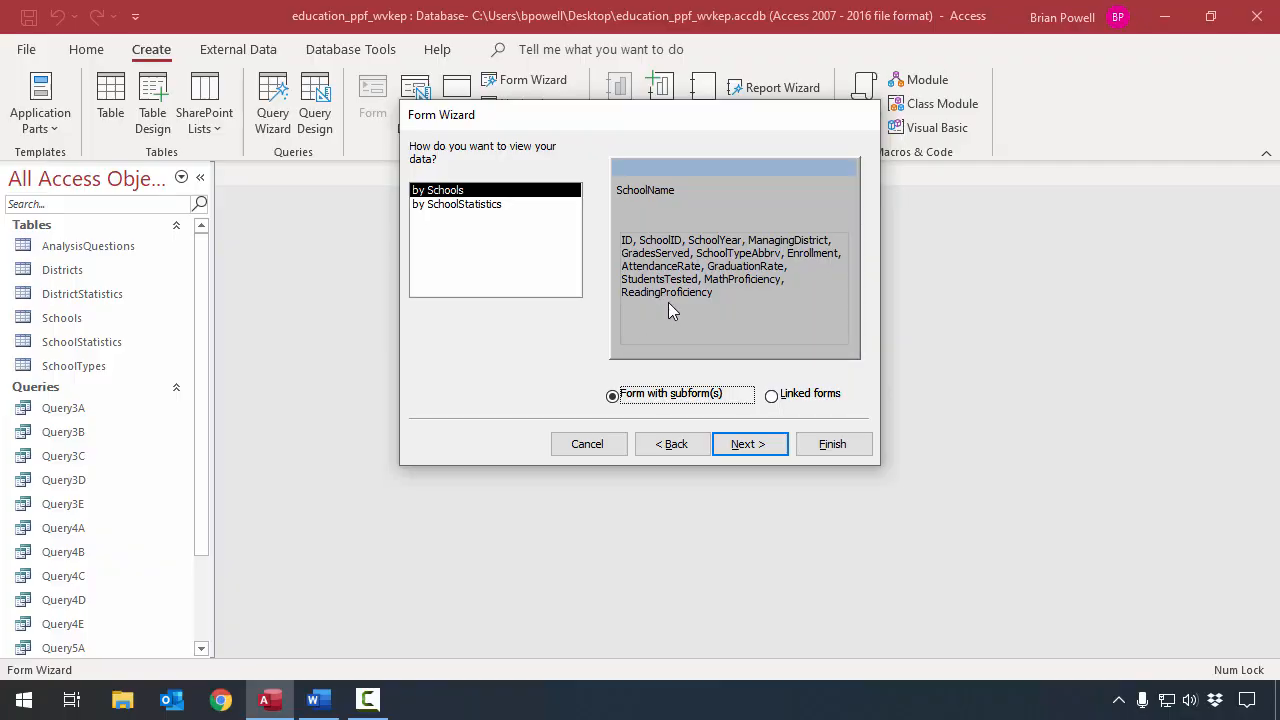
{"action": "left_click", "coordinate": [500, 205]}
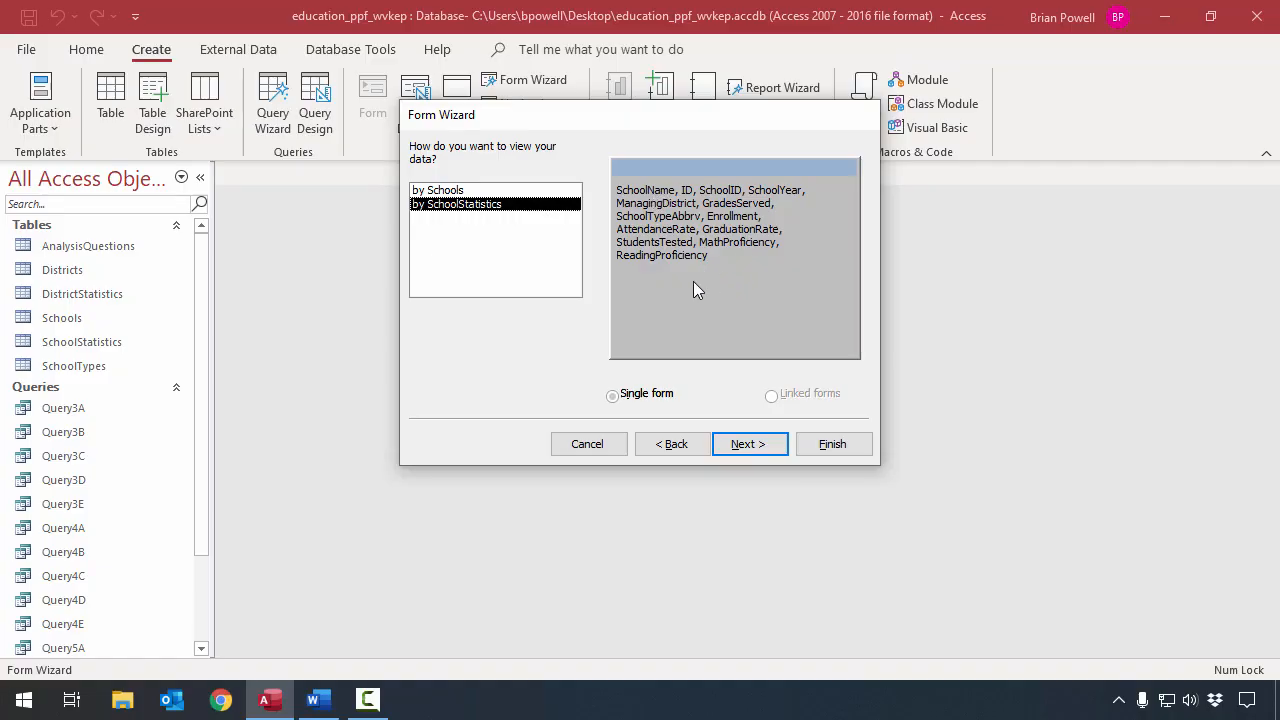
{"action": "left_click", "coordinate": [497, 192]}
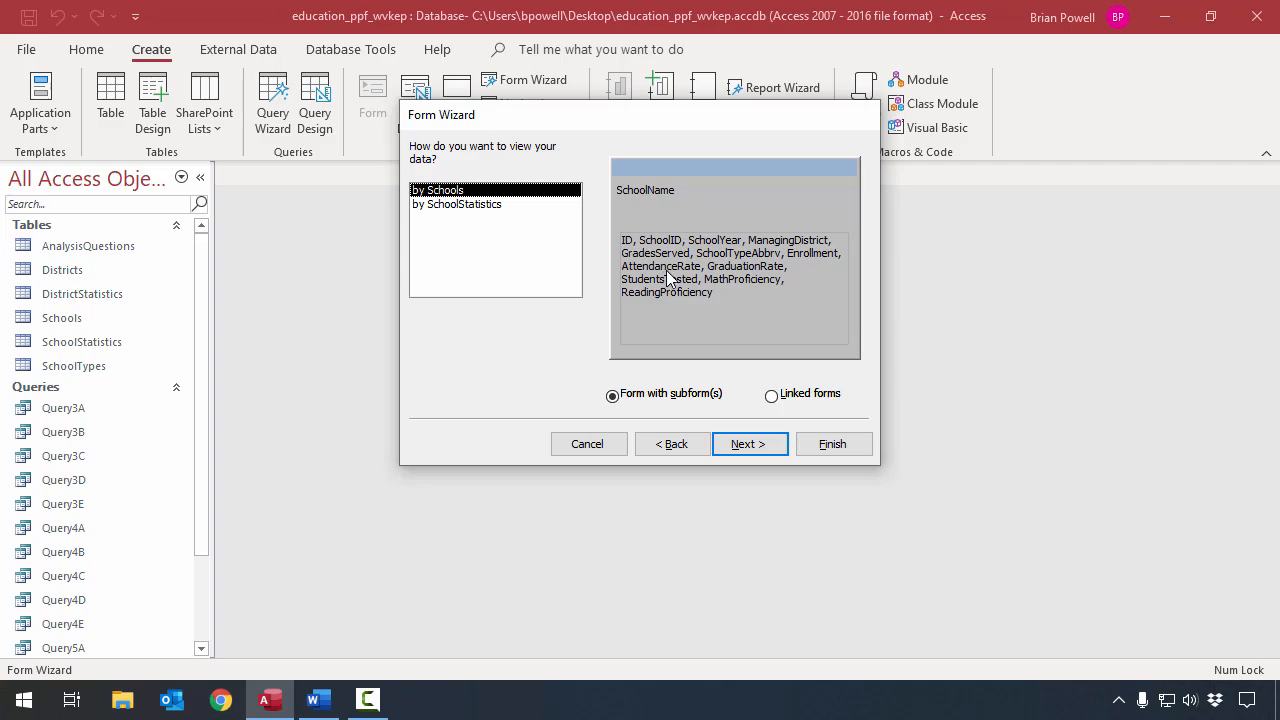
{"action": "left_click", "coordinate": [765, 450]}
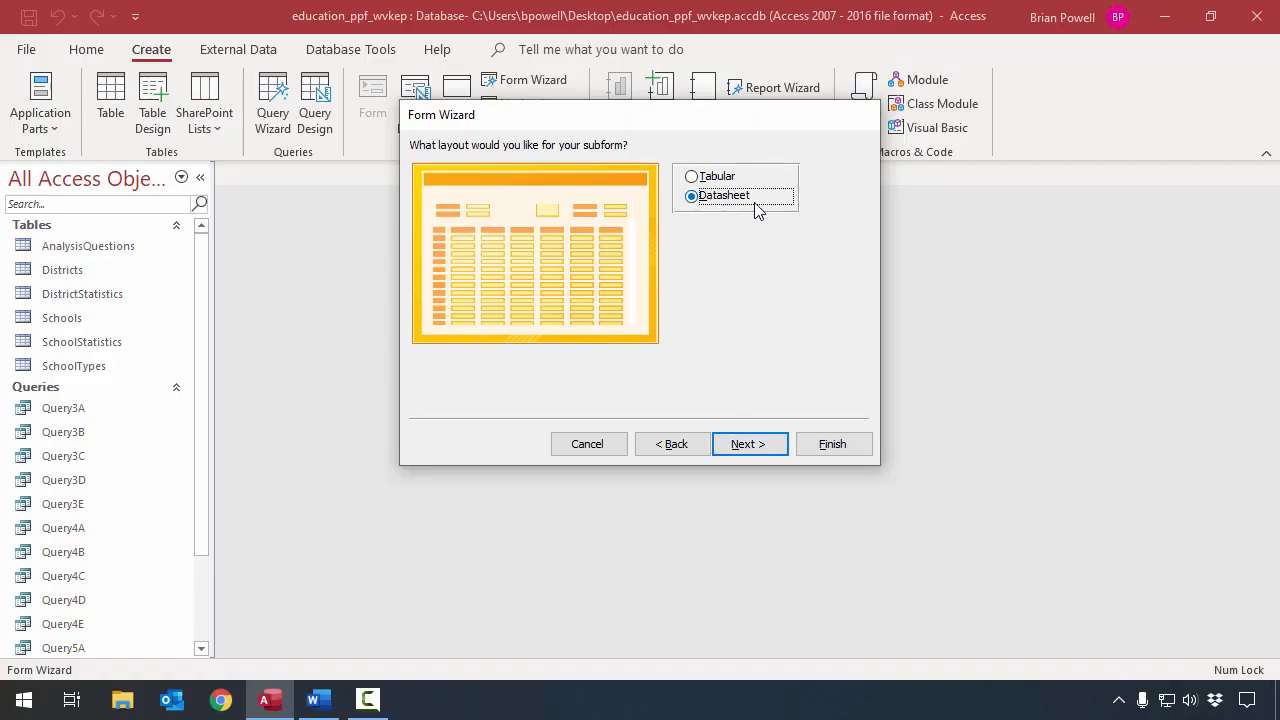
Compare the Tabular layout and choose Datasheet as the layout for the subform.
{"action": "left_click", "coordinate": [721, 178]}
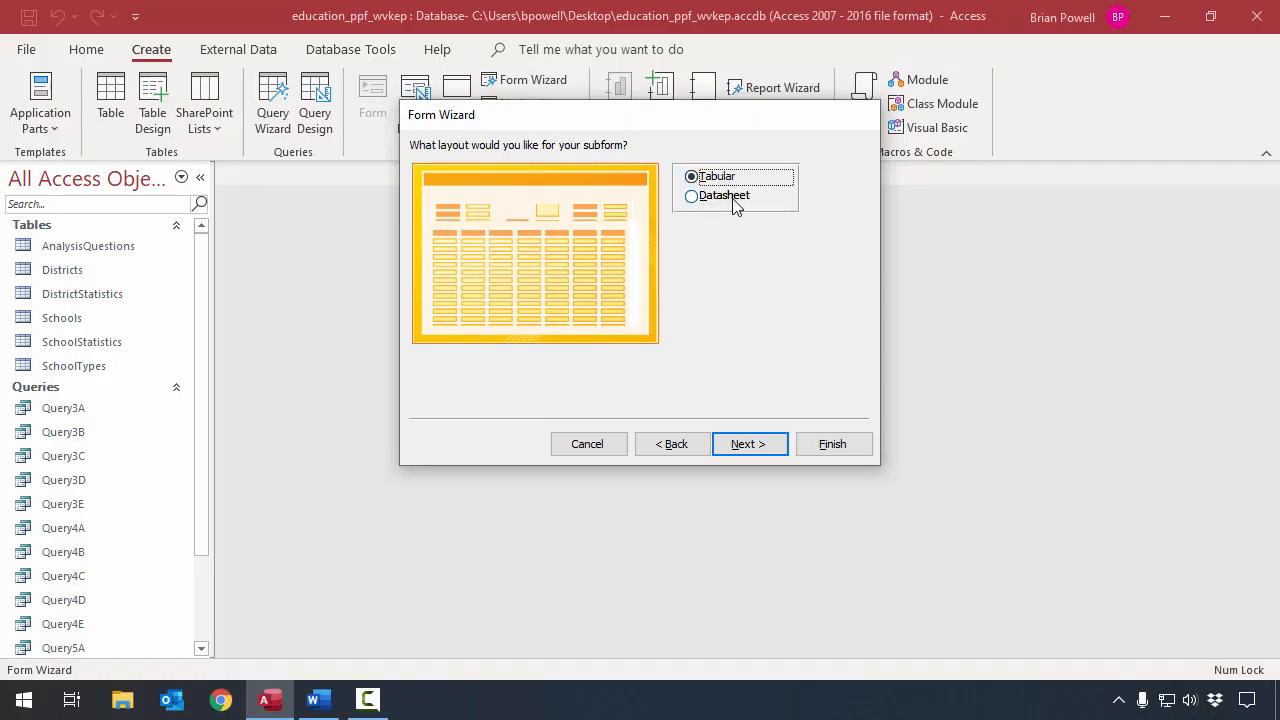
{"action": "left_click", "coordinate": [735, 197]}
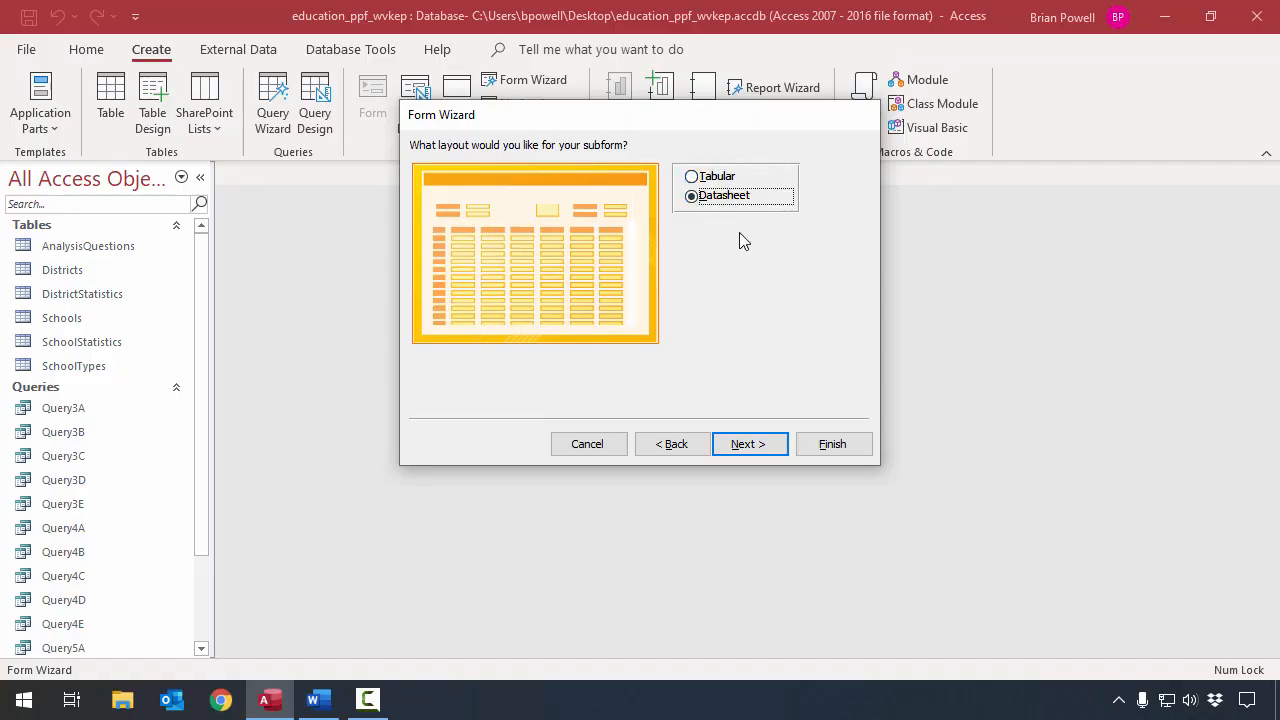
{"action": "left_click", "coordinate": [748, 446]}
Title the form SchoolData and the subform SchoolDataSubform, and finish the wizard with the form open for viewing.
{"action": "left_click", "coordinate": [745, 171]}
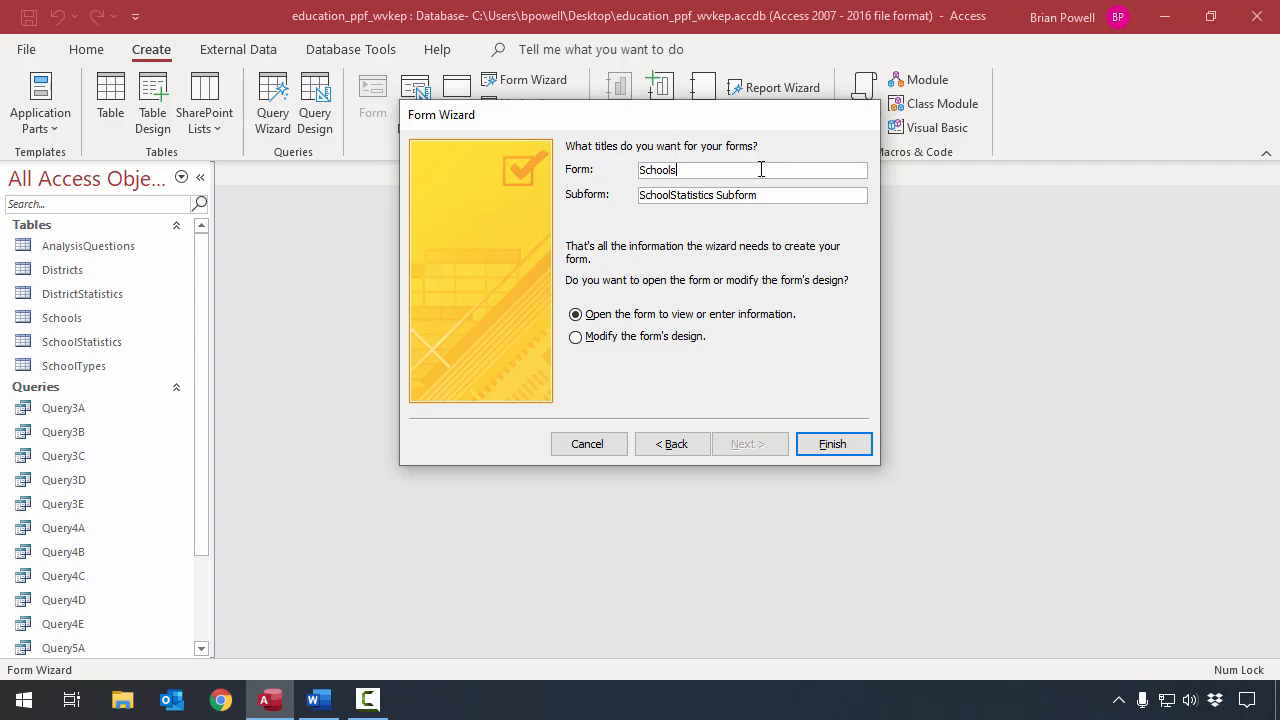
{"action": "left_click_drag", "start_coordinate": [761, 169], "coordinate": [569, 171]}
{"action": "type", "text": "SchoolData"}
{"action": "key", "text": "Tab"}
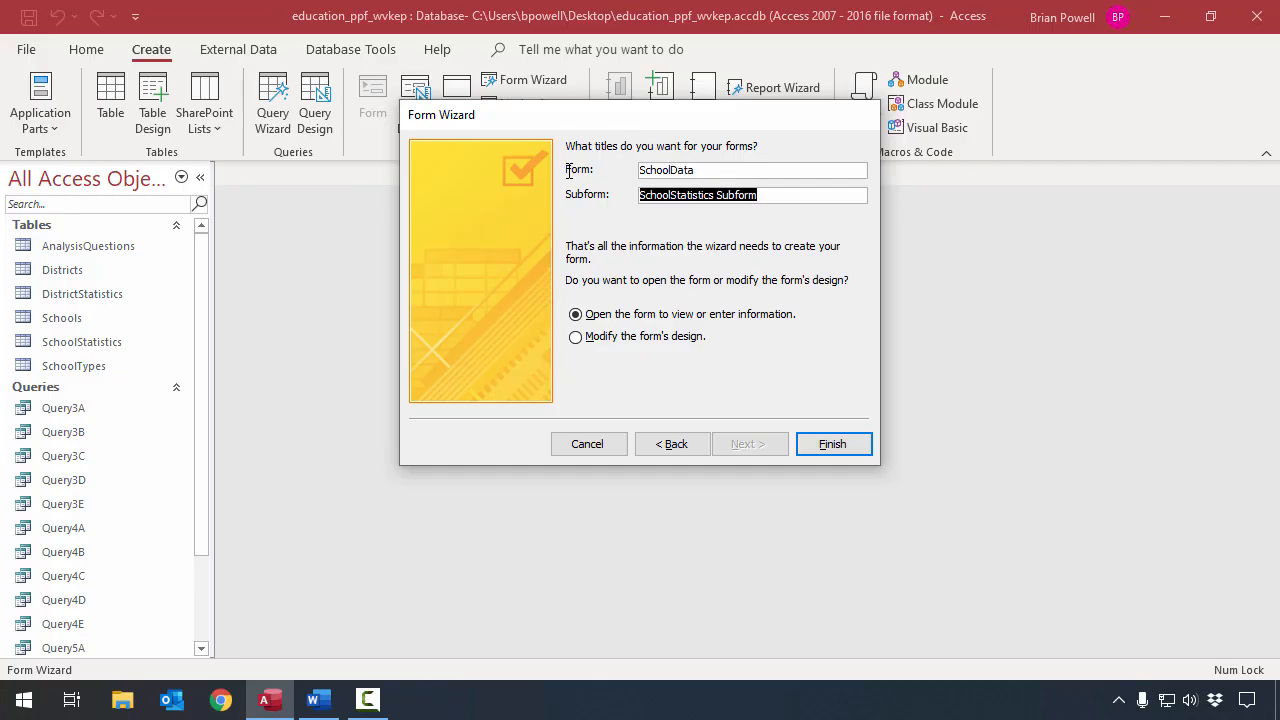
{"action": "type", "text": "Sch"}
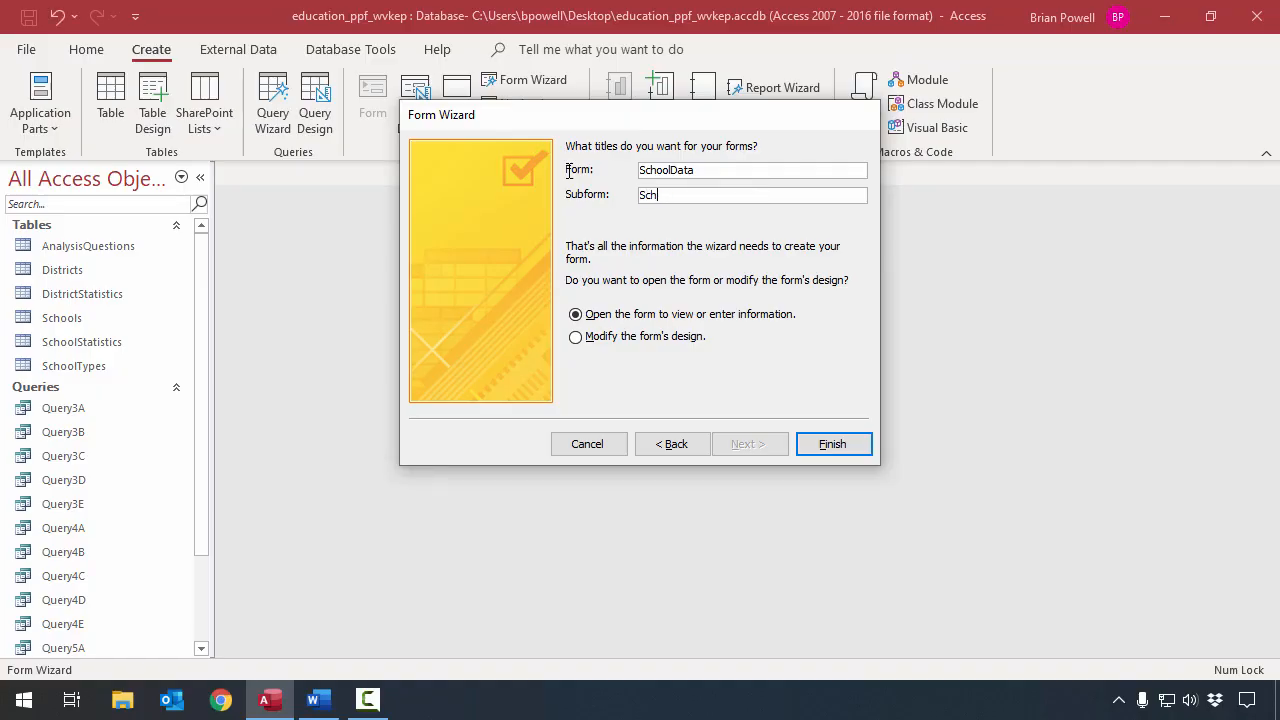
{"action": "type", "text": "oolDataSubform"}
{"action": "left_click", "coordinate": [845, 447]}
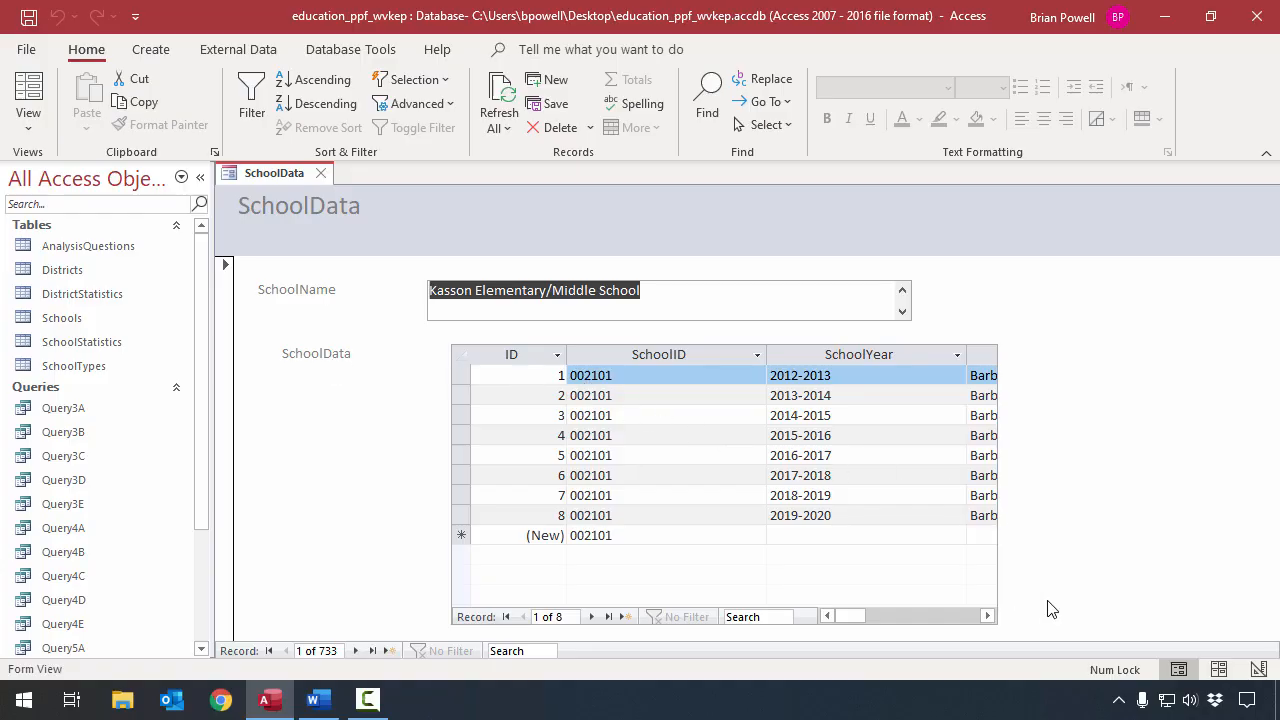
Change the SchoolName and SchoolData labels to "School Name" and "School Data" in Layout View, and close the form.
{"action": "left_click", "coordinate": [723, 304]}
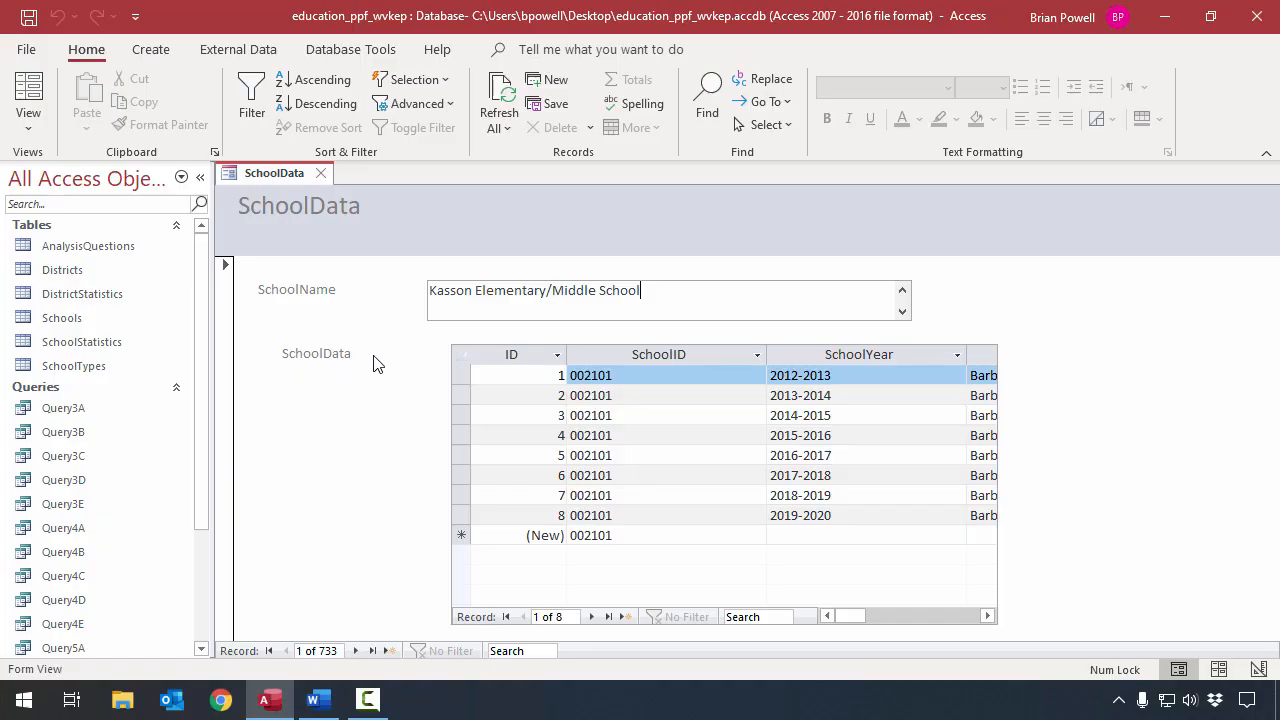
{"action": "left_click", "coordinate": [28, 118]}
{"action": "left_click", "coordinate": [64, 194]}
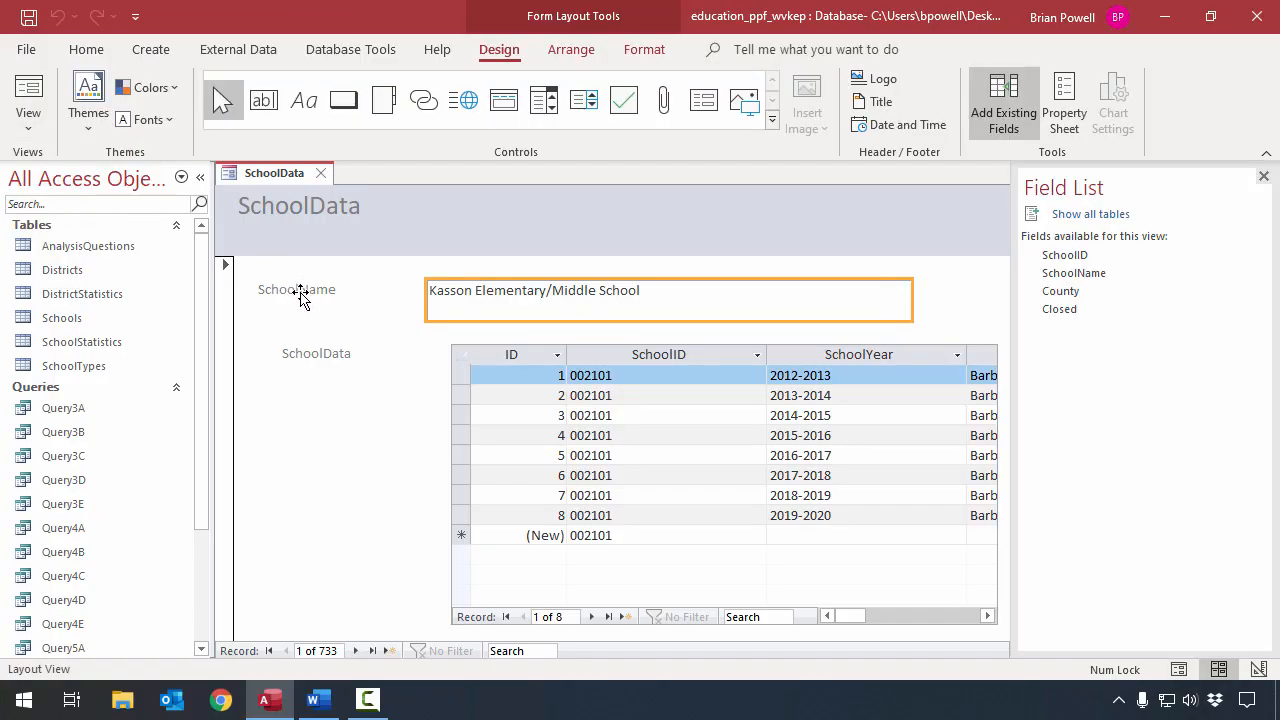
{"action": "left_click", "coordinate": [300, 292]}
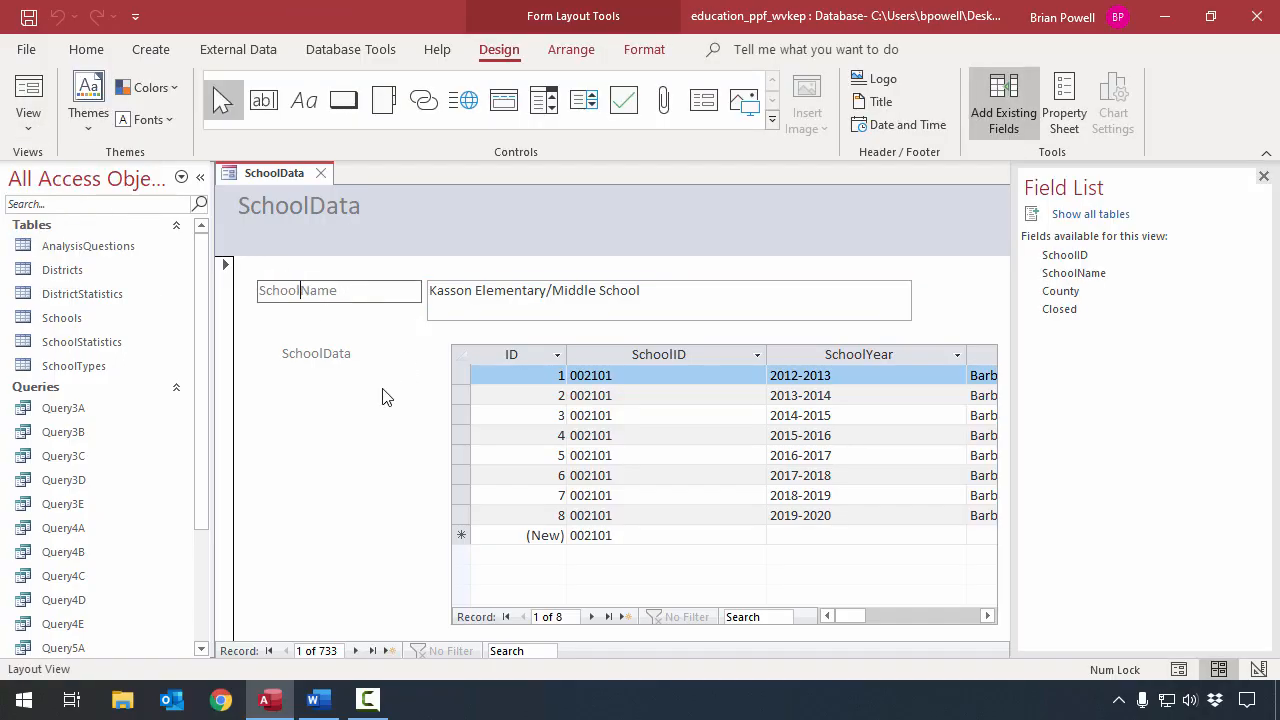
{"action": "left_click", "coordinate": [334, 355]}
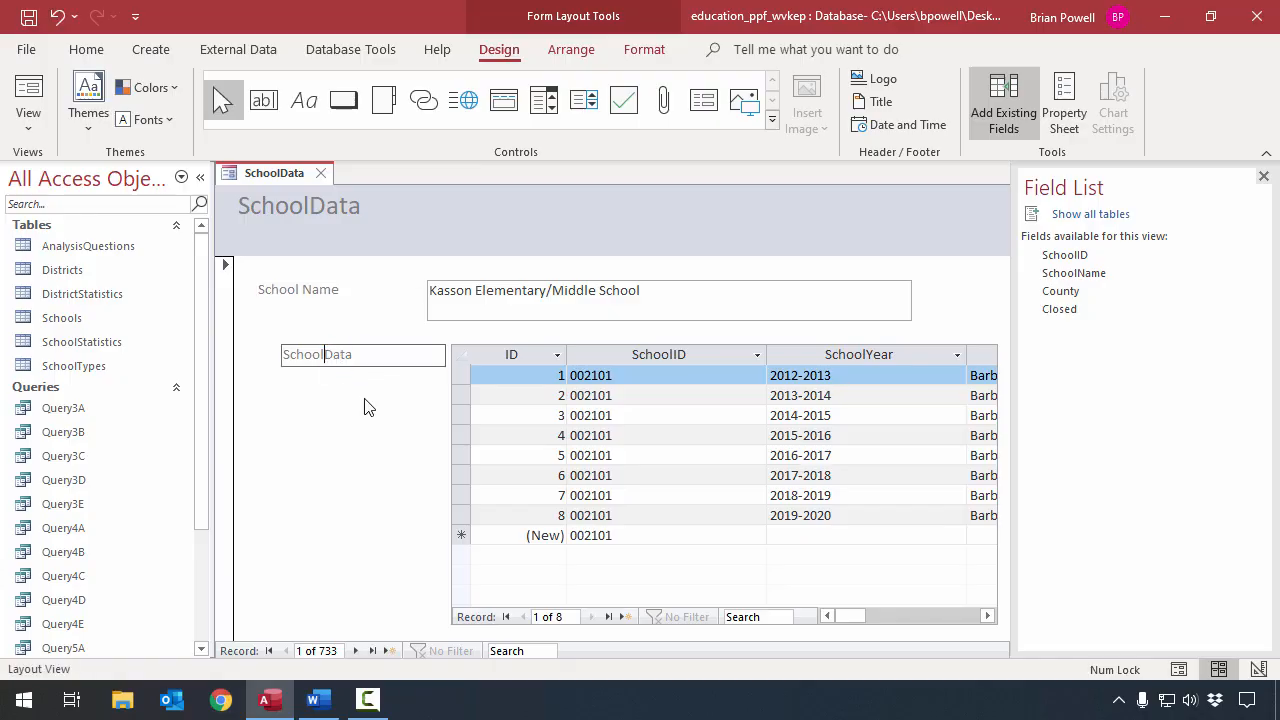
{"action": "left_click", "coordinate": [366, 398]}
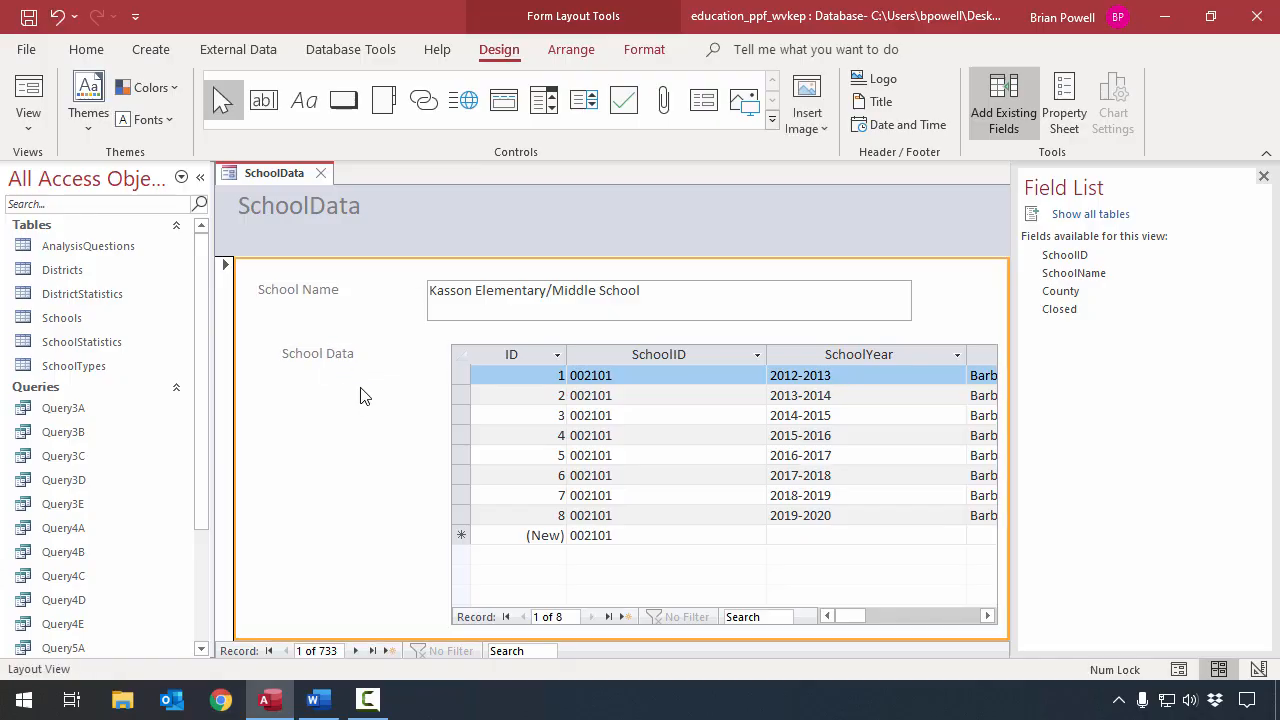
{"action": "left_click", "coordinate": [278, 219]}
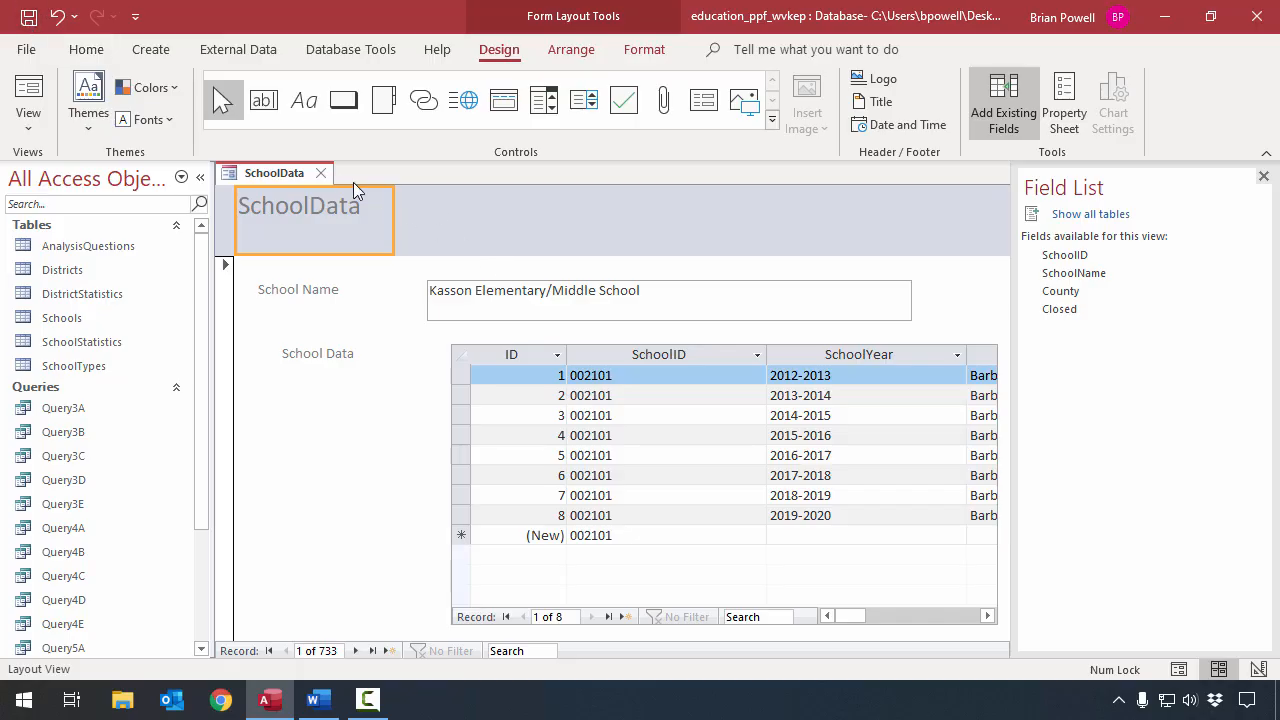
{"action": "left_click", "coordinate": [322, 174]}
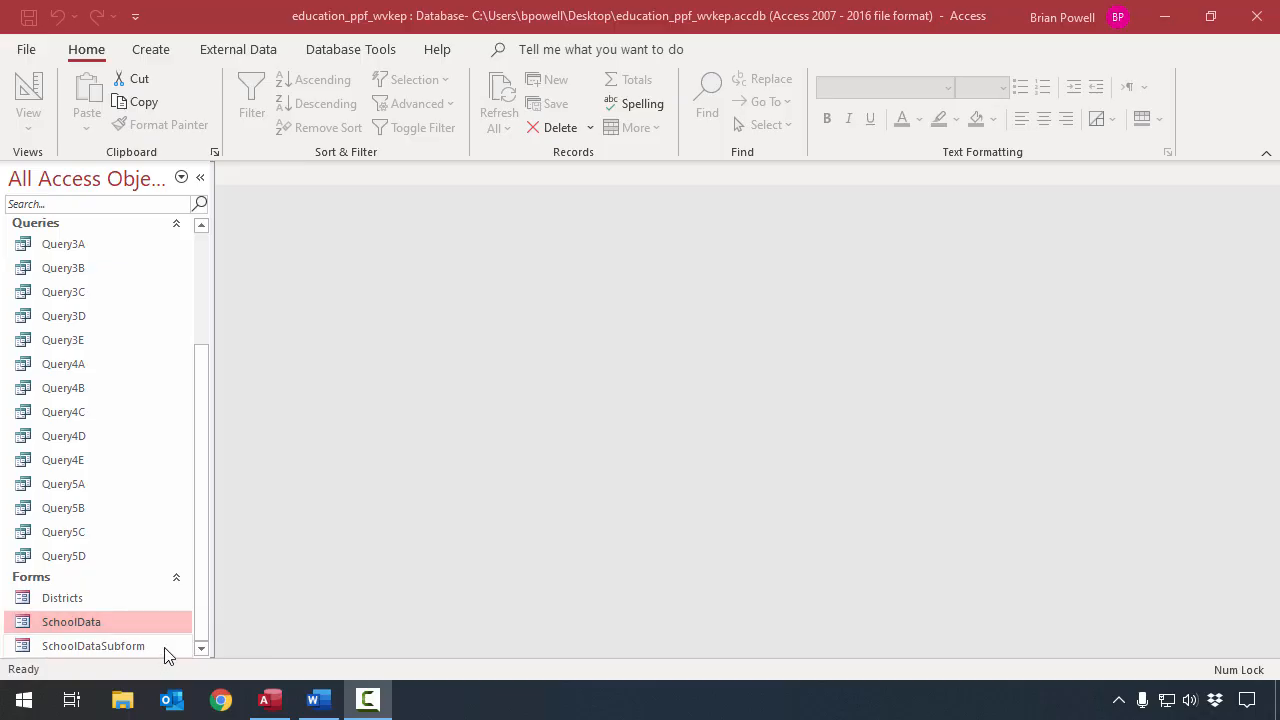
Open the Districts form to view its records and subform, and close it.
{"action": "left_click", "coordinate": [140, 600]}
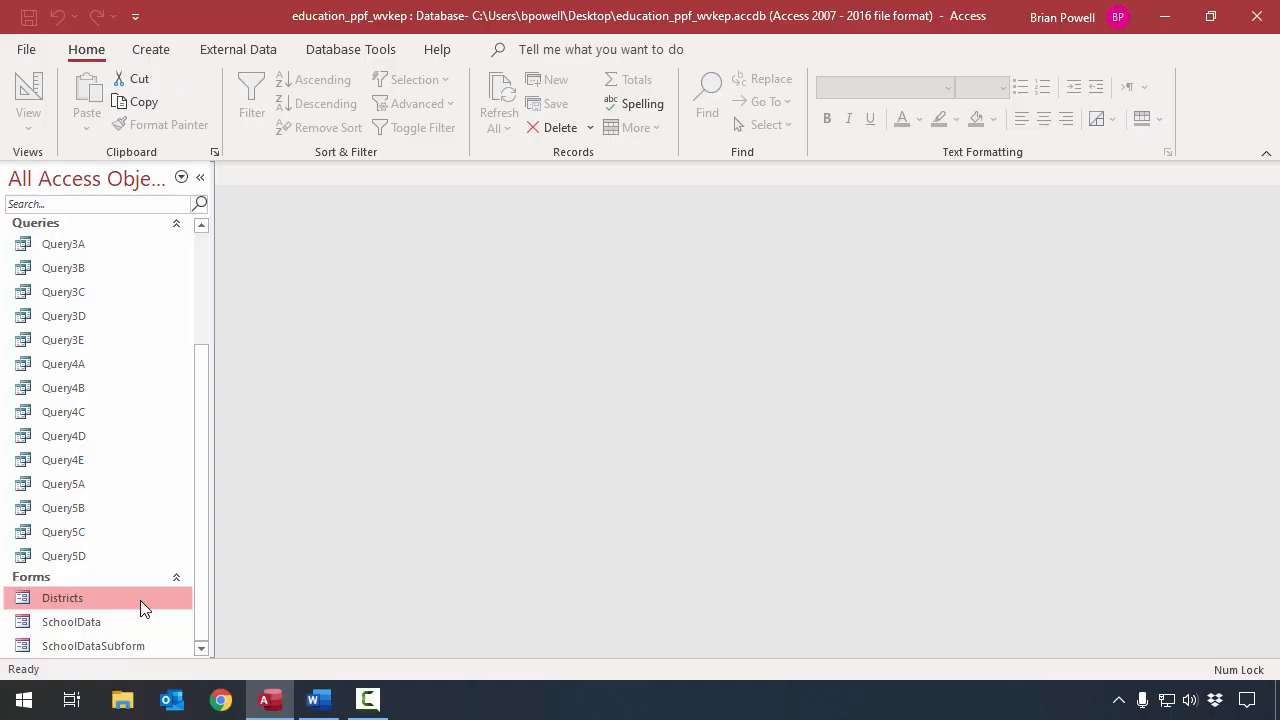
{"action": "double_click", "coordinate": [140, 600]}
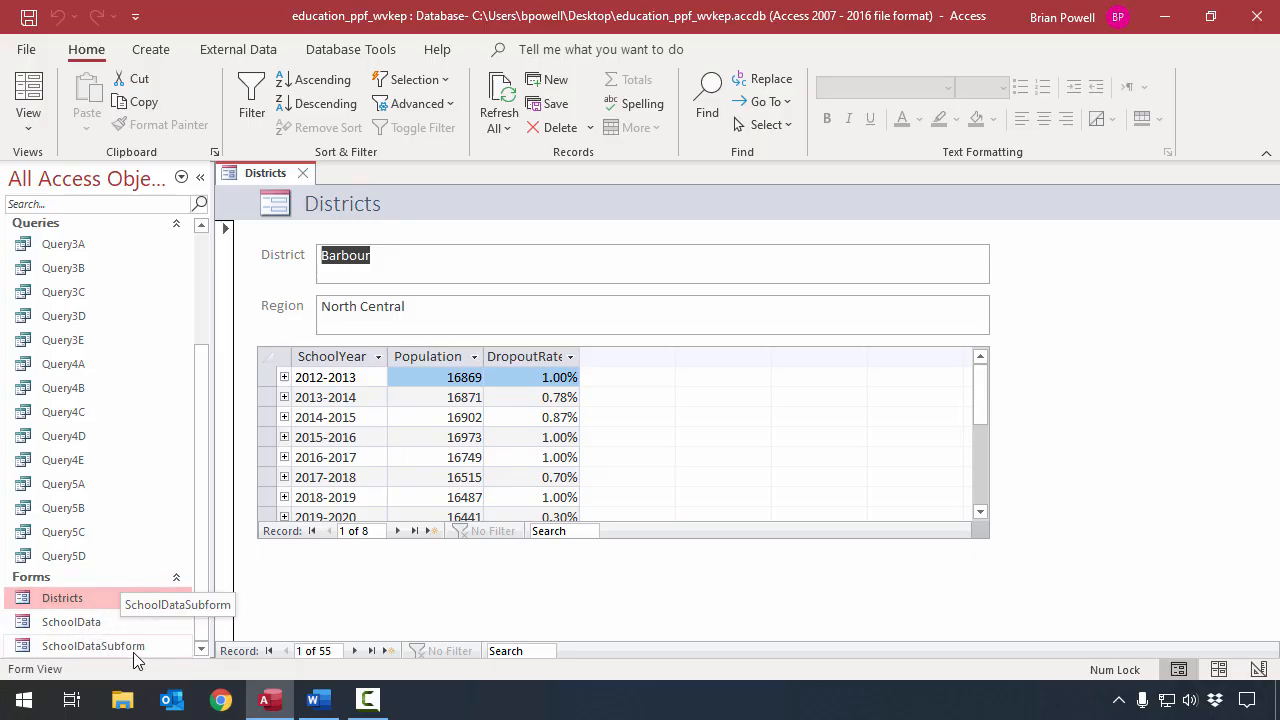
{"action": "left_click", "coordinate": [302, 173]}
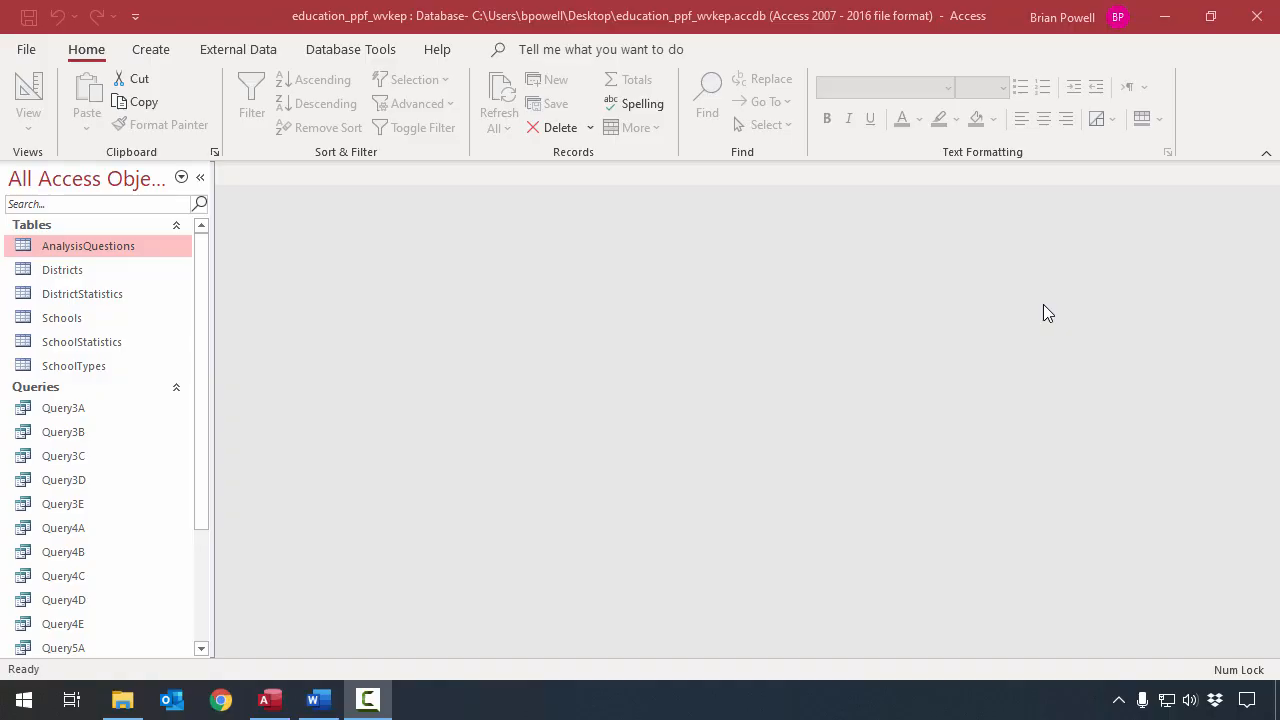
Open the AnalysisQuestions table and start a record with question number 5b, ready for its response.
{"action": "double_click", "coordinate": [100, 245]}
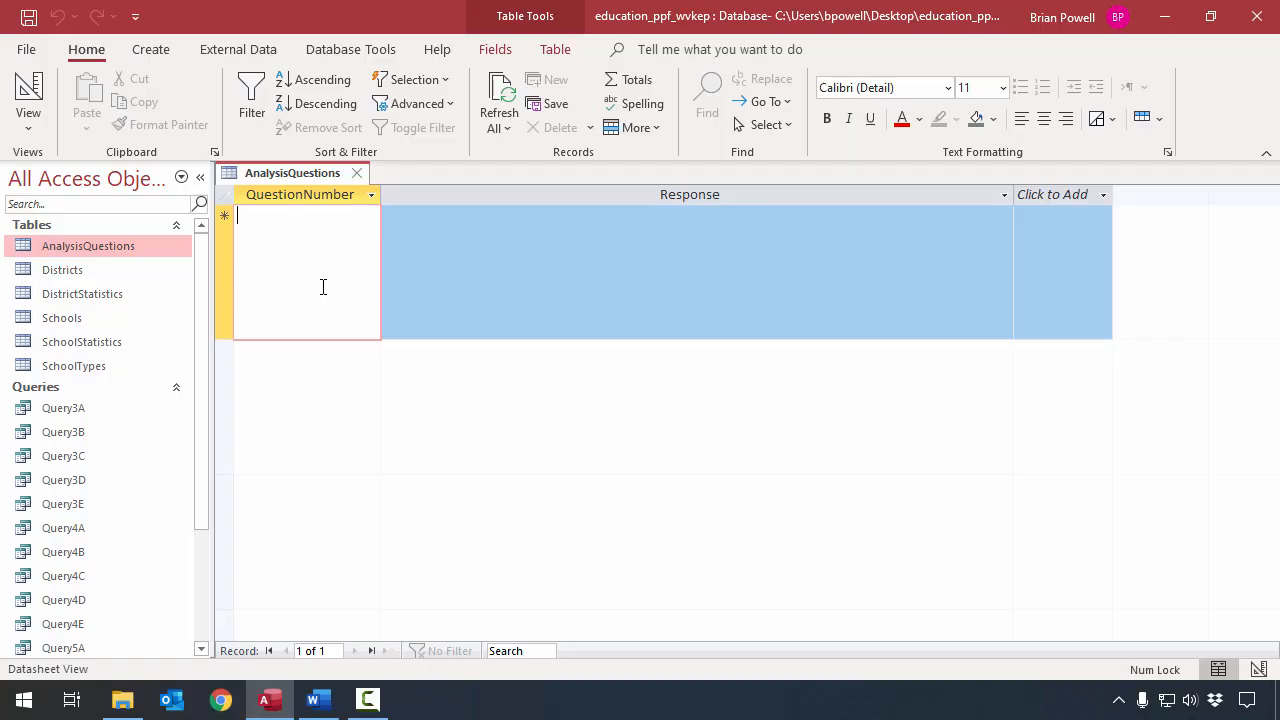
{"action": "type", "text": "5b"}
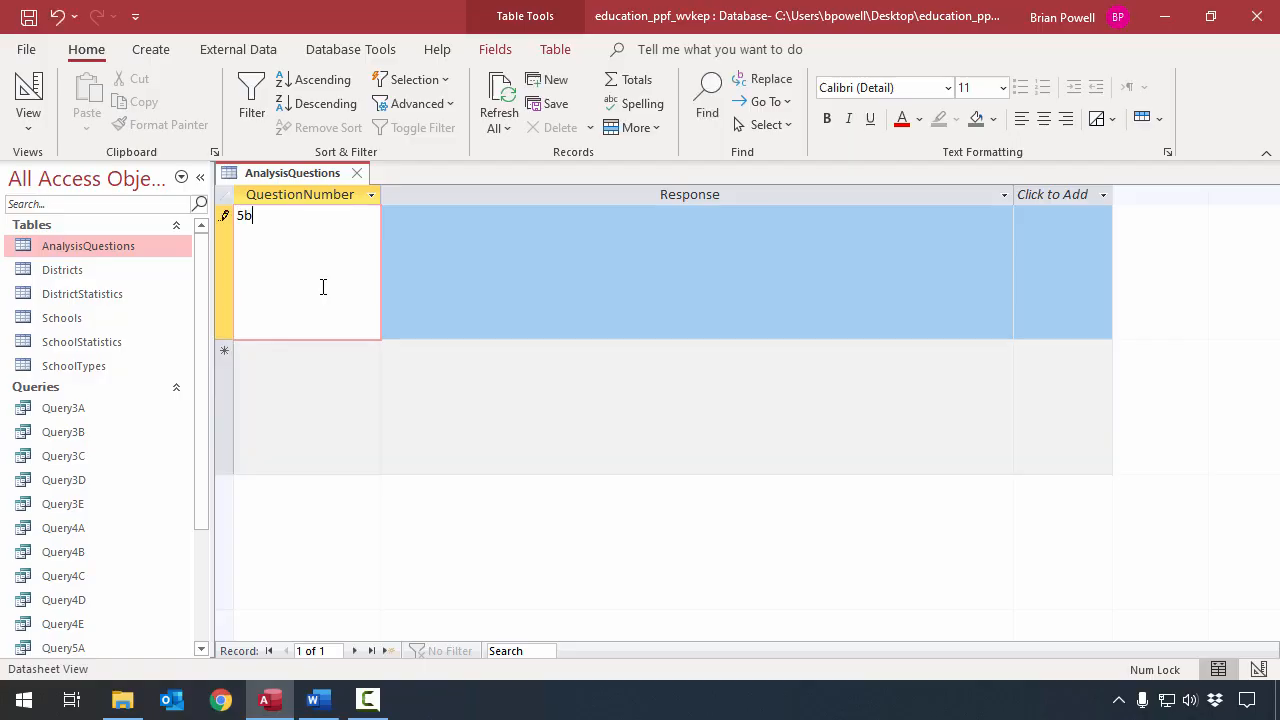
{"action": "key", "text": "Tab"}
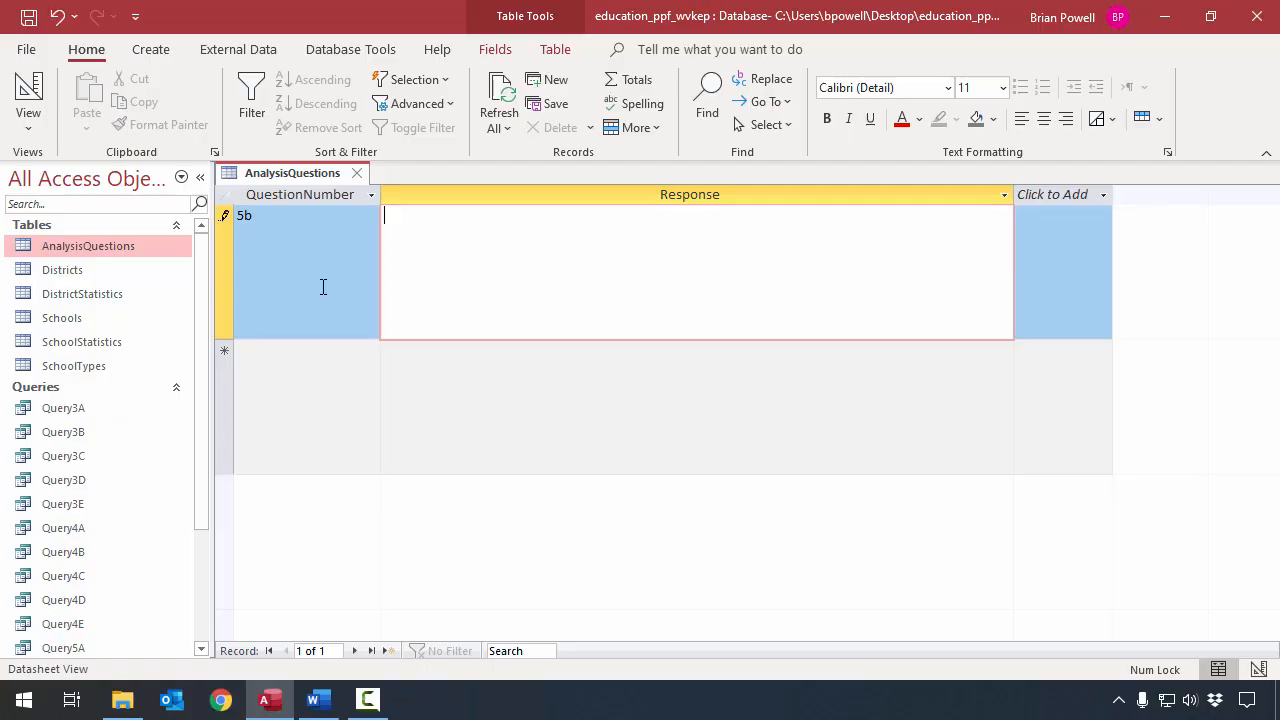
Open Query5A and examine population, total enrollment and high graduation rate by district and school year.
{"action": "scroll", "coordinate": [90, 505], "scroll_direction": "down", "scroll_amount": 2}
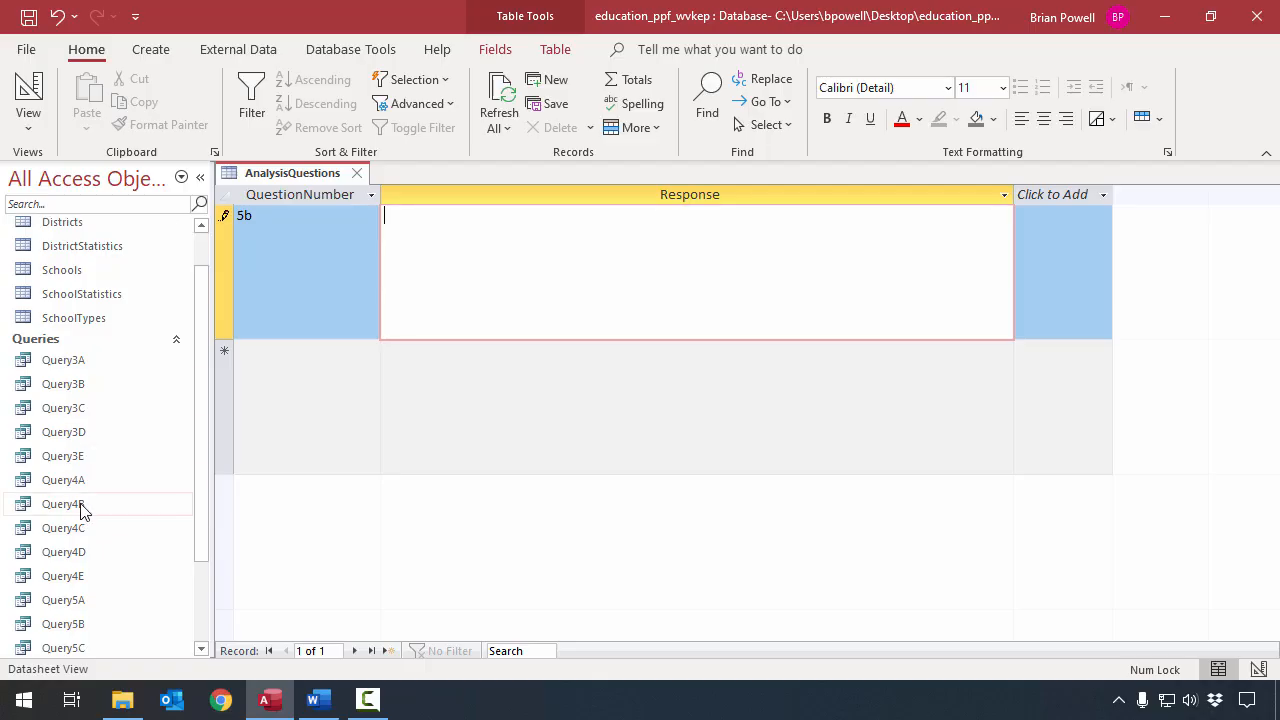
{"action": "double_click", "coordinate": [163, 553]}
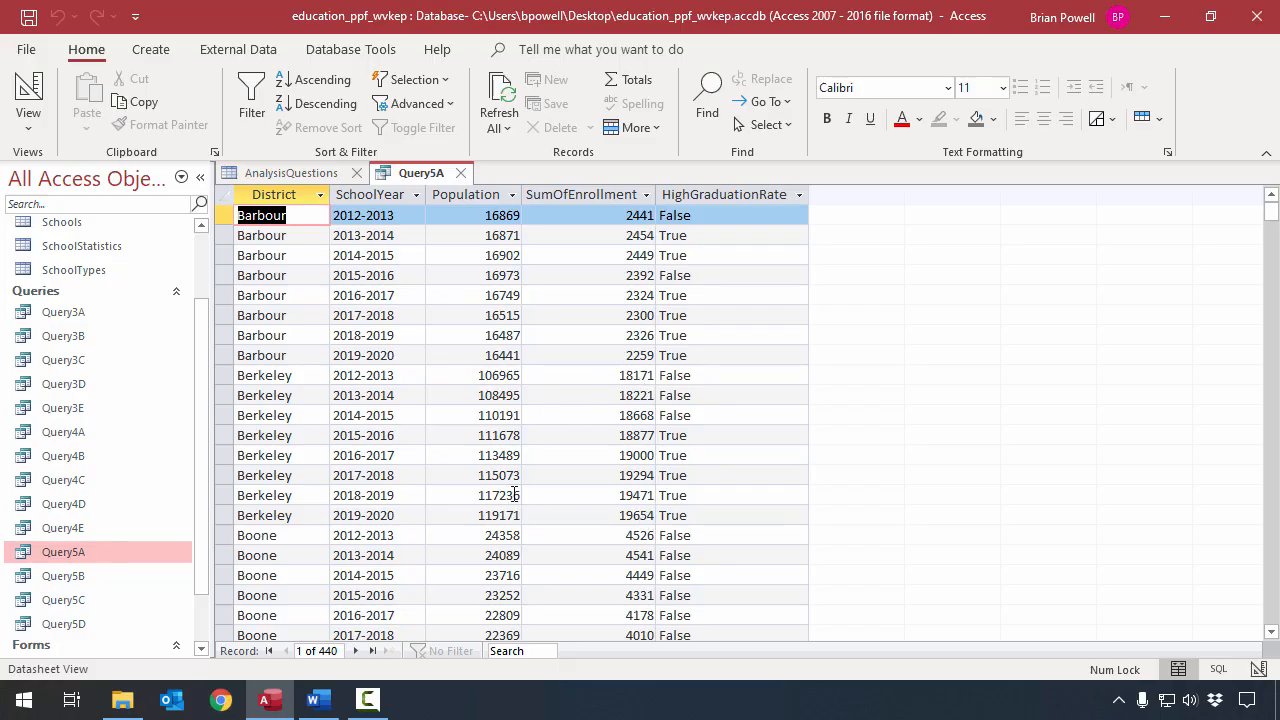
{"action": "scroll", "coordinate": [521, 392], "scroll_direction": "down", "scroll_amount": 2}
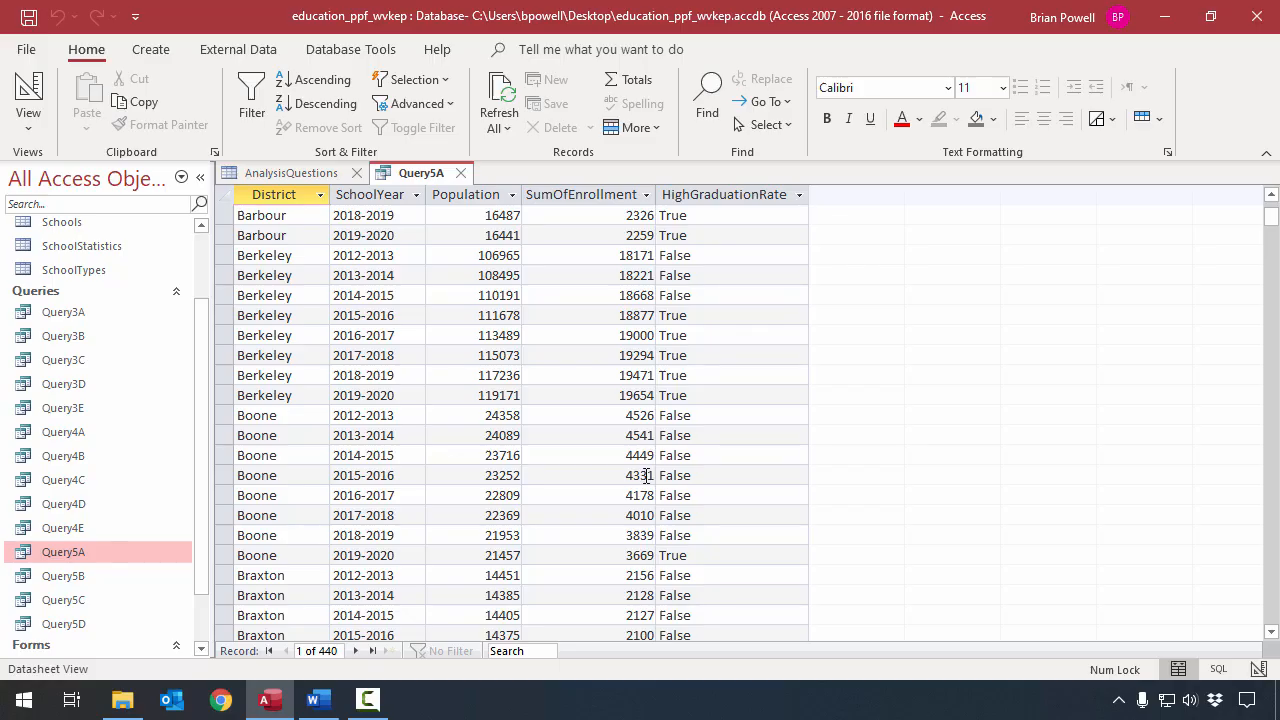
{"action": "scroll", "coordinate": [636, 562], "scroll_direction": "down", "scroll_amount": 4}
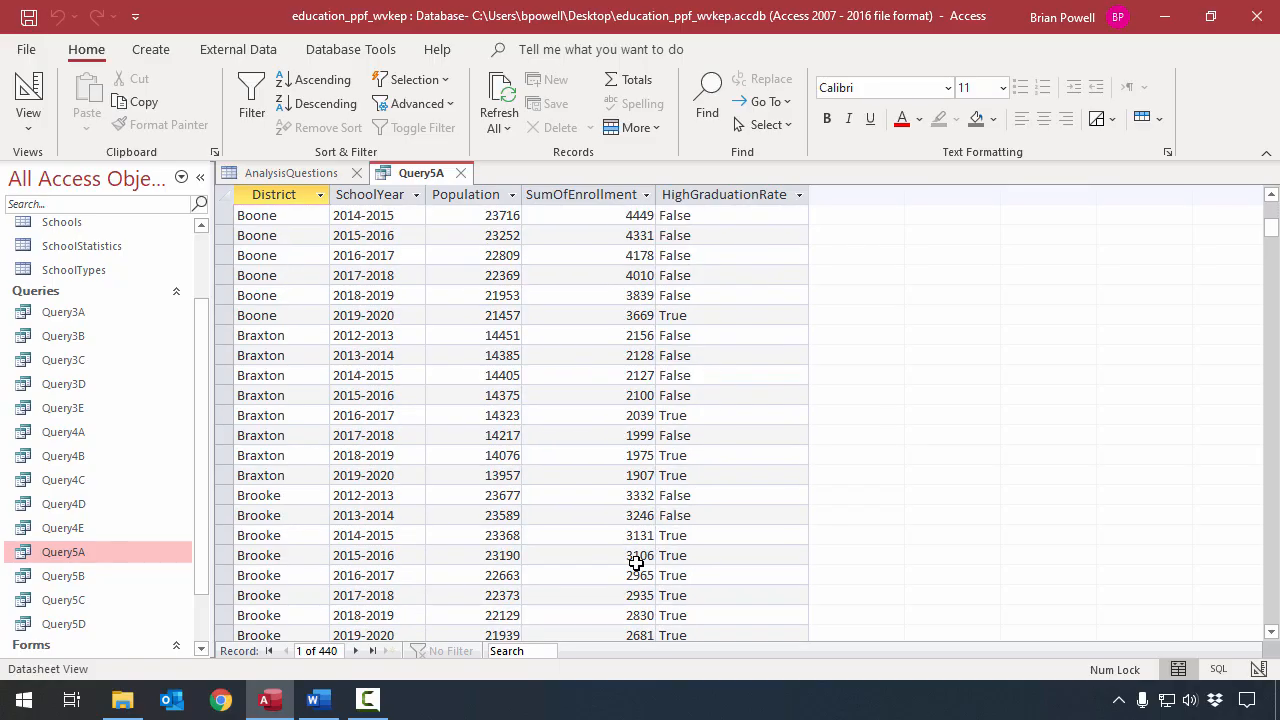
{"action": "scroll", "coordinate": [636, 562], "scroll_direction": "down", "scroll_amount": 2}
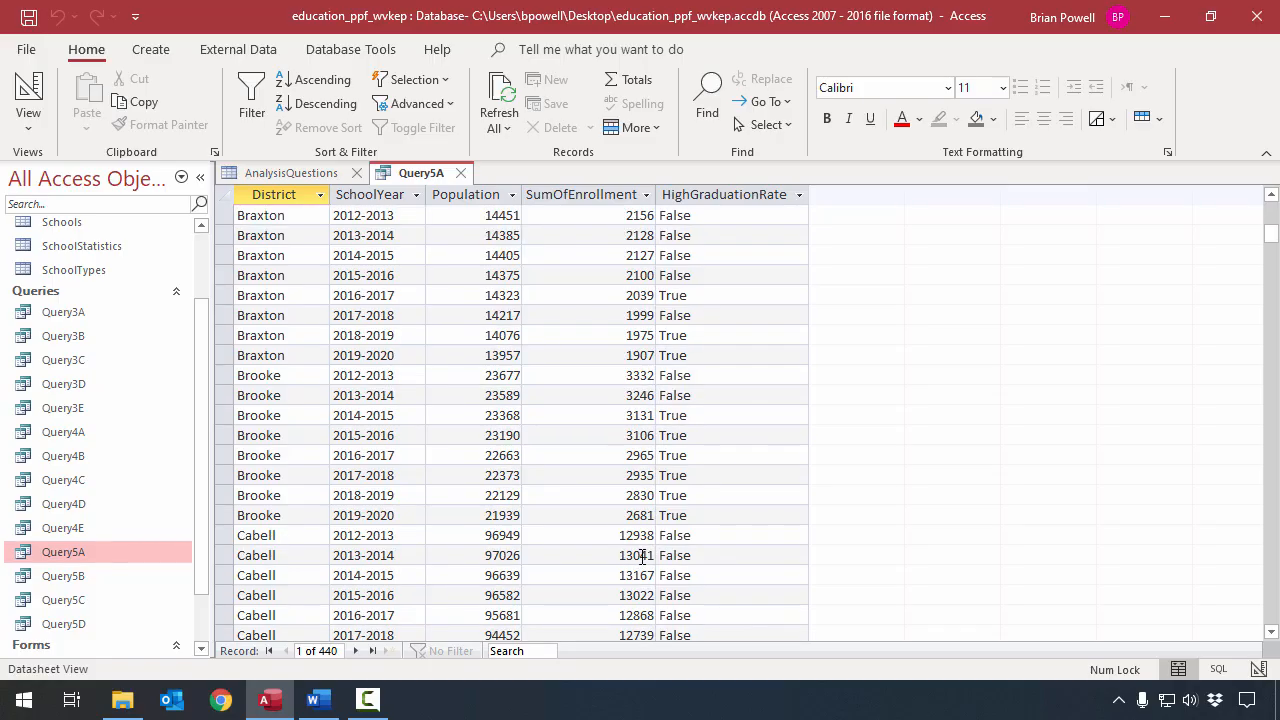
{"action": "scroll", "coordinate": [642, 557], "scroll_direction": "down", "scroll_amount": 4}
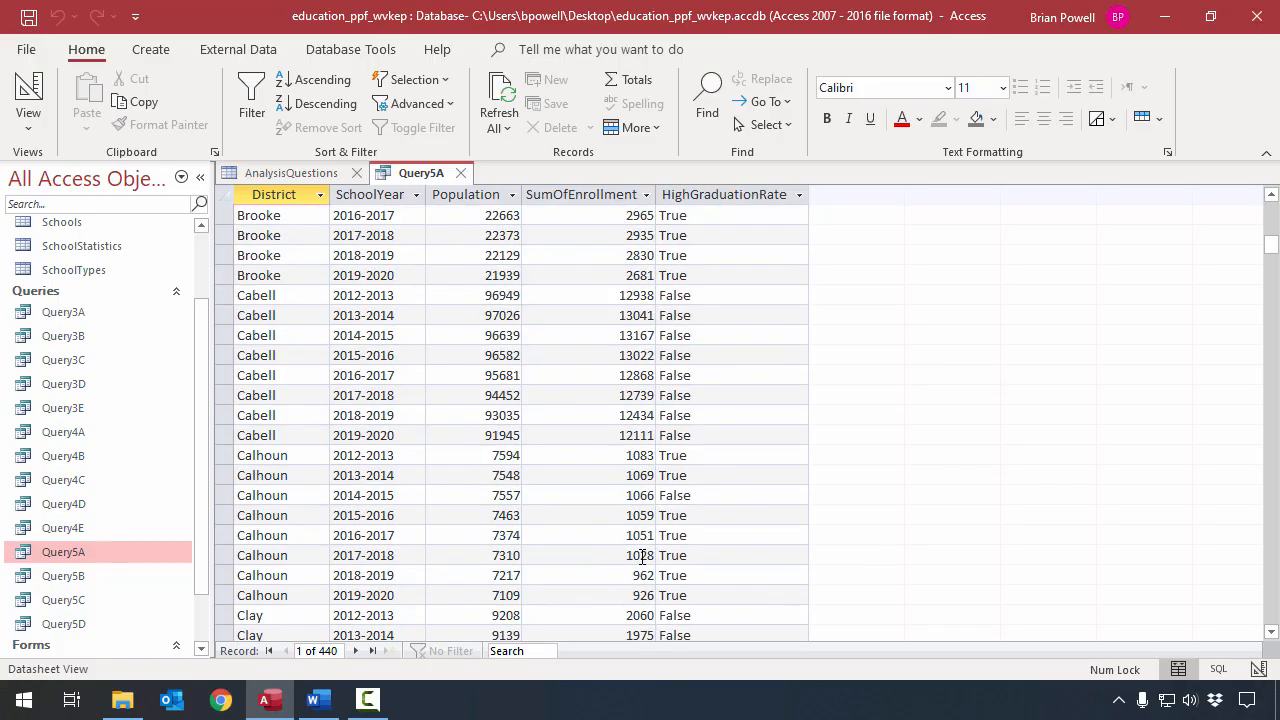
Close Query5A and enter the 5b response attributing the dropoff starting around 2015-2016 to lower birth rates during the Great Recession, saving the record and closing AnalysisQuestions.
{"action": "left_click", "coordinate": [462, 174]}
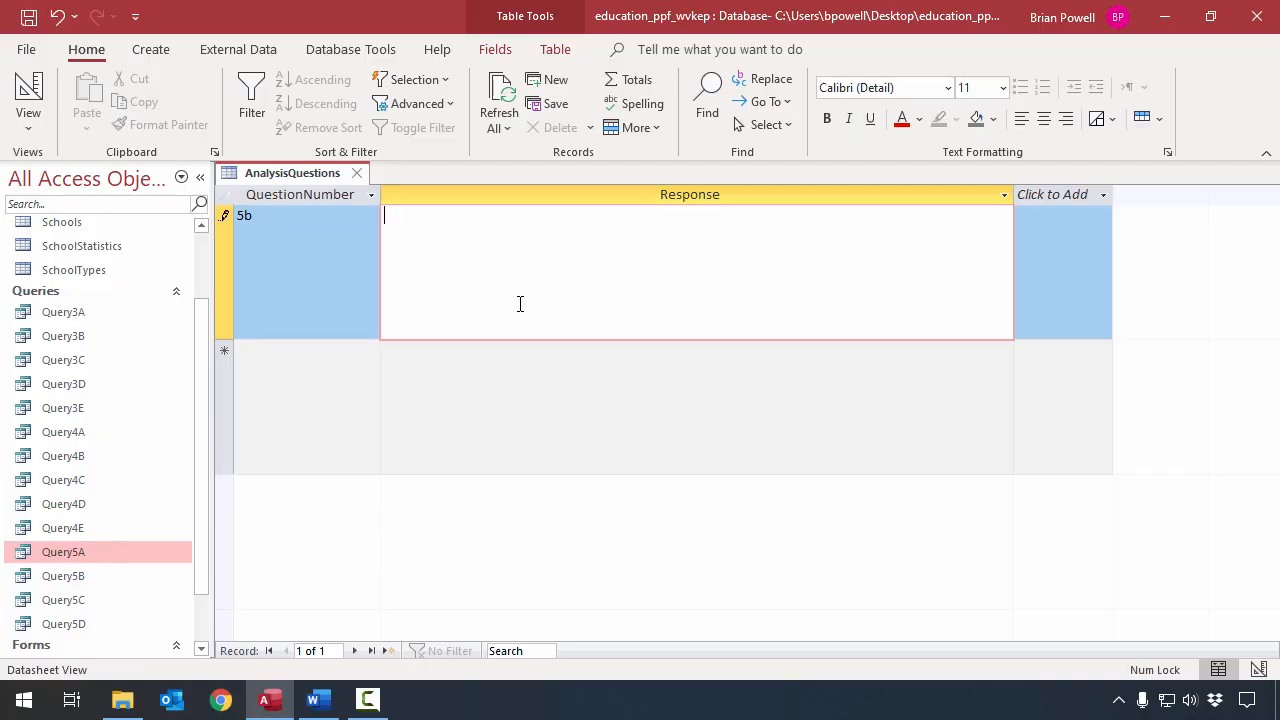
{"action": "type", "text": "The dropoff starting around 2015-2016 is likely an echo of the Great Recession. Those entering kindergarten in 2015 would have been born in 2009 and 2010, in the midst of the recession. Birth rates dropped during the recession as many people delayed having children during an uncertain economic environment."}
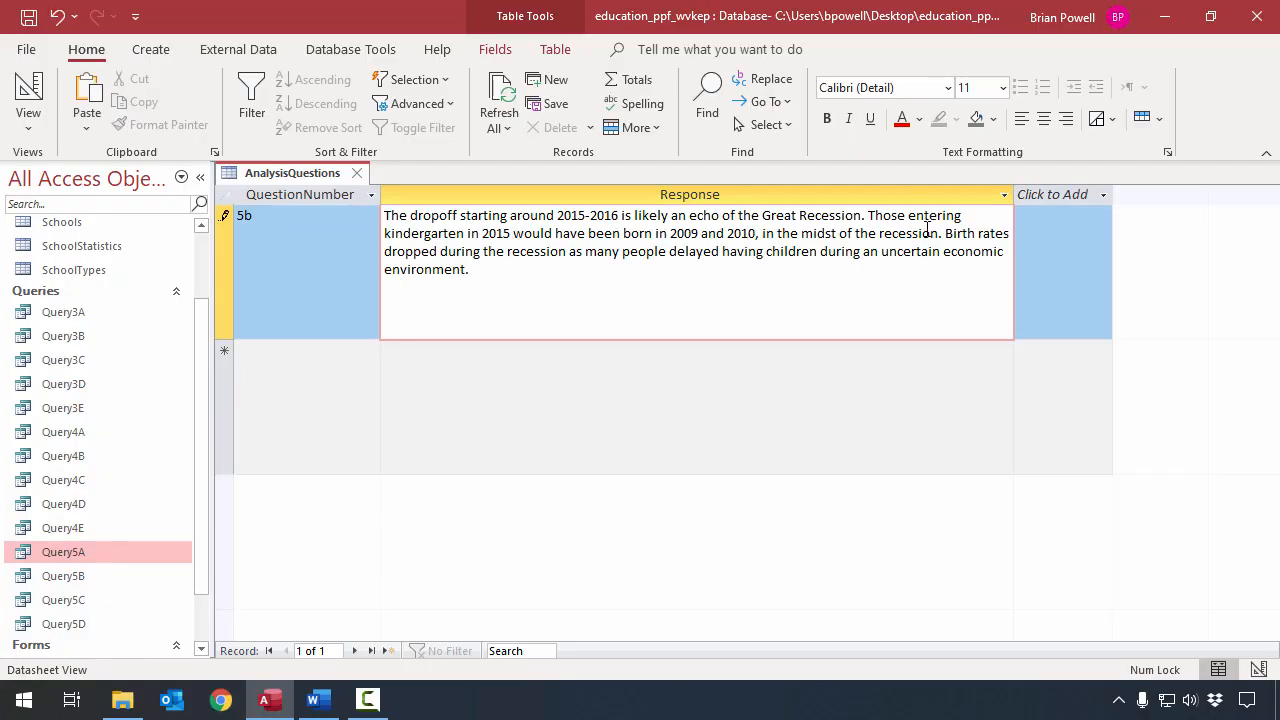
{"action": "left_click", "coordinate": [591, 406]}
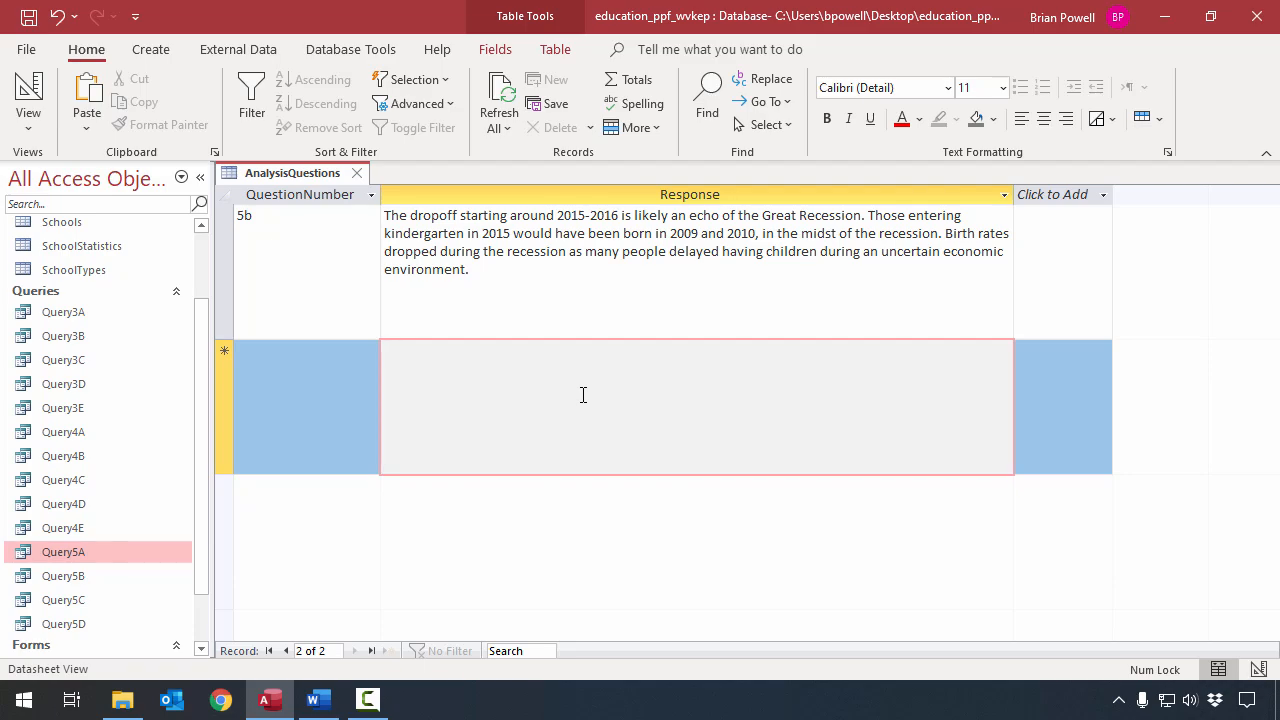
{"action": "left_click", "coordinate": [358, 173]}
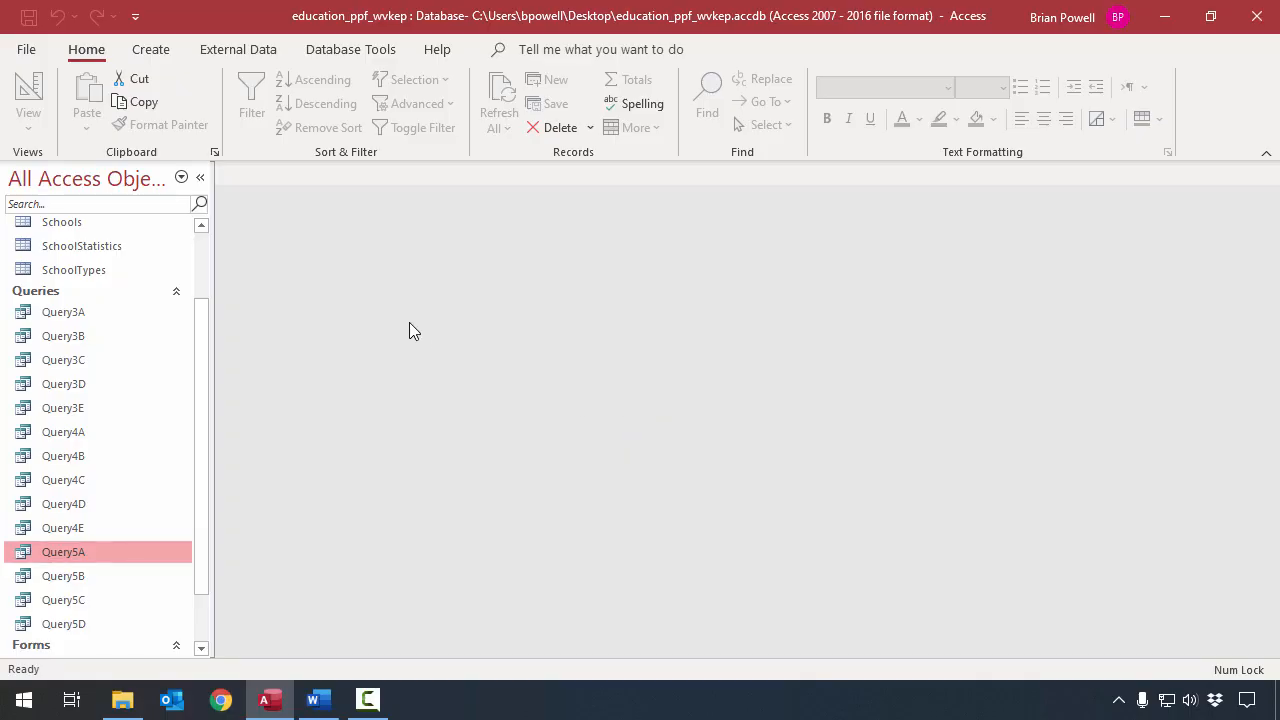
Compact and repair the education_ppf_wvkep database.
{"action": "left_click", "coordinate": [382, 52]}
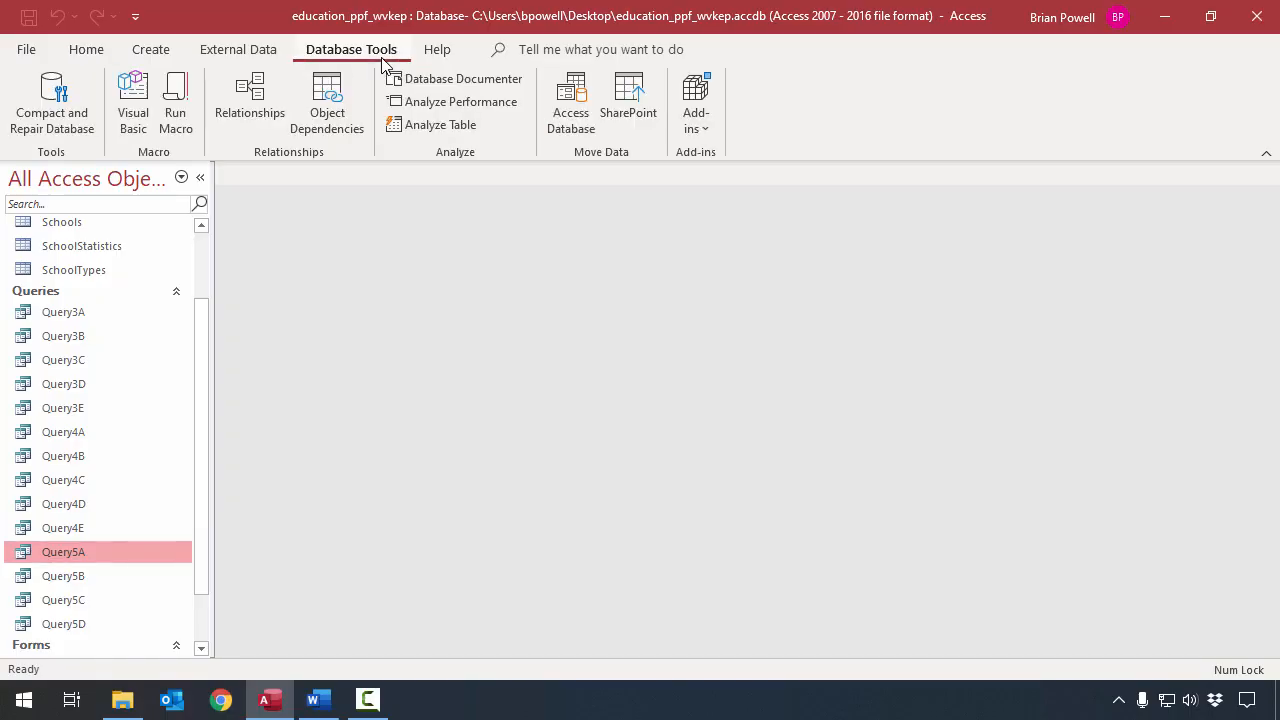
{"action": "left_click", "coordinate": [34, 104]}
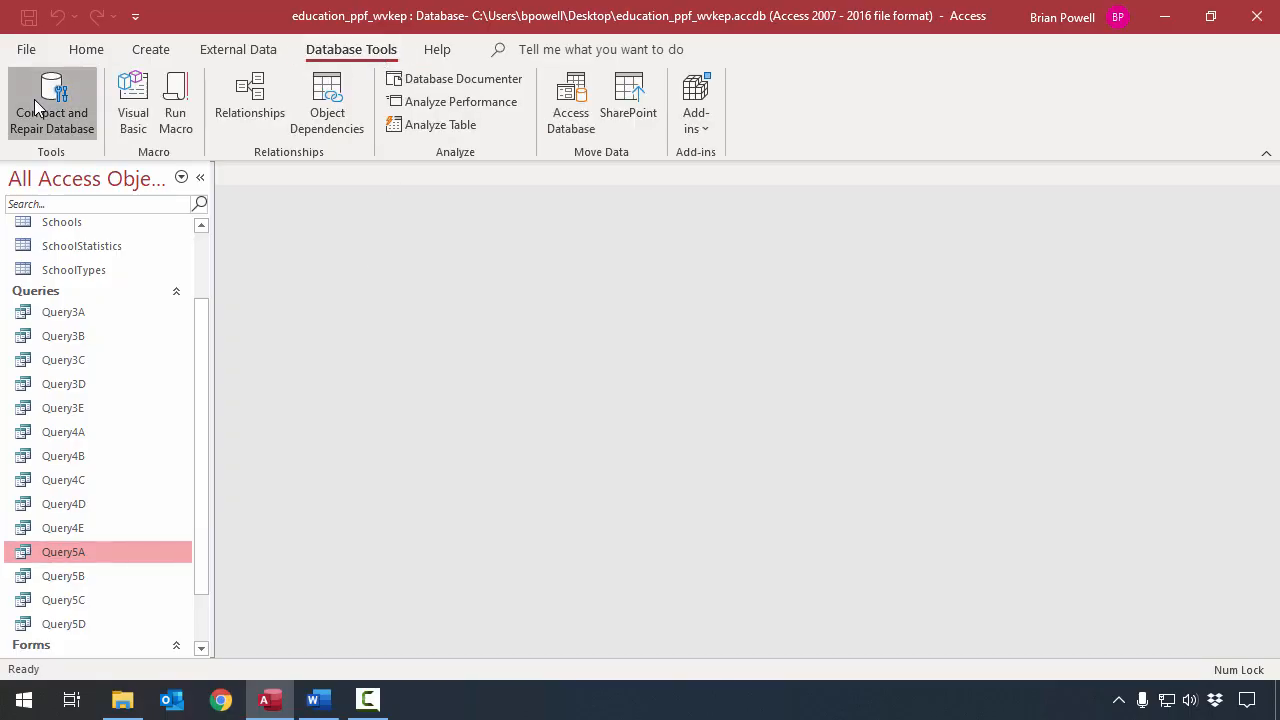